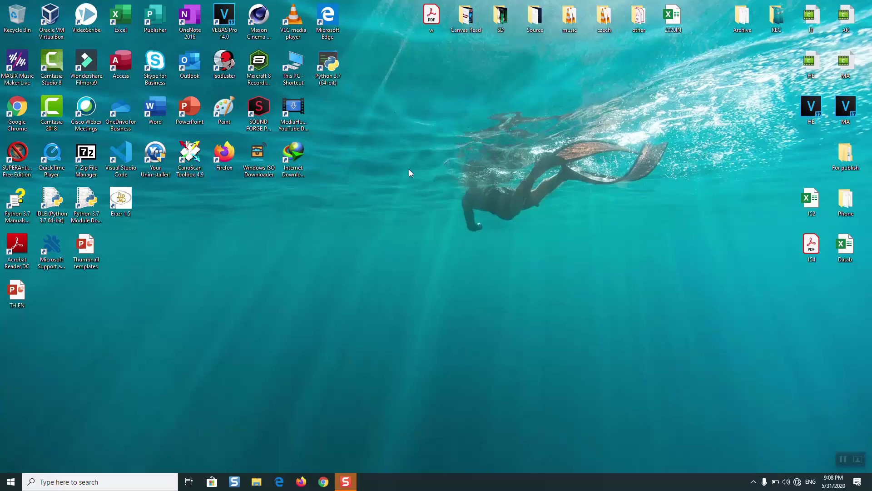
Step: Check per-process CPU usage in Task Manager's full view, then close it
right_click(527, 489)
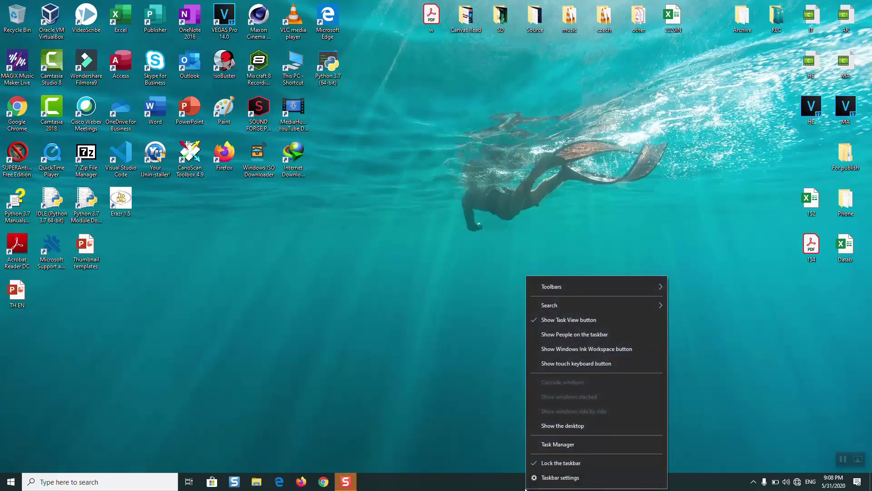
click(547, 446)
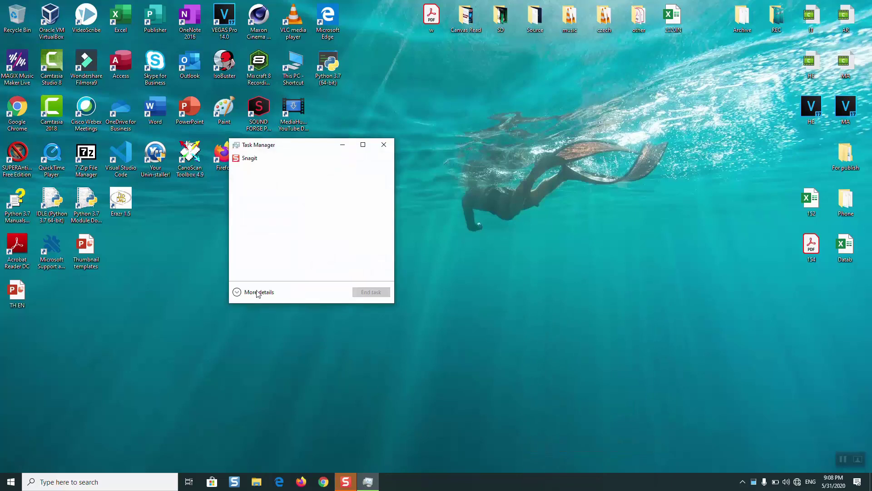
click(258, 293)
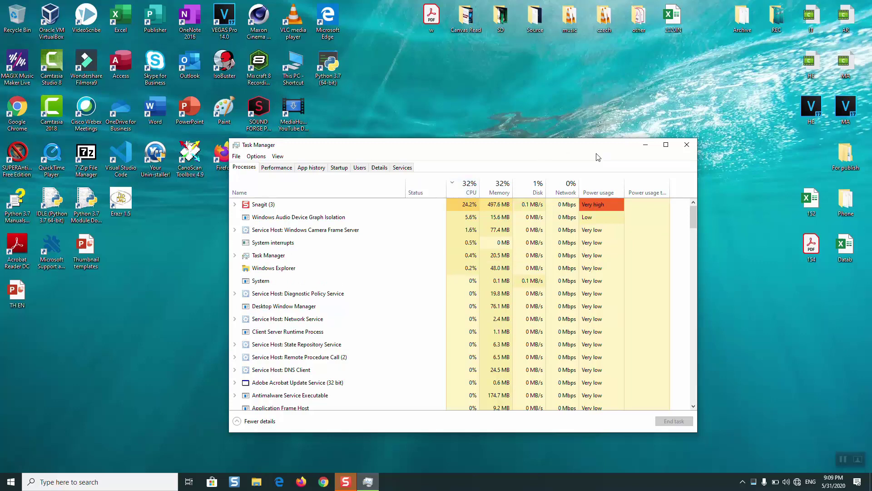
click(687, 144)
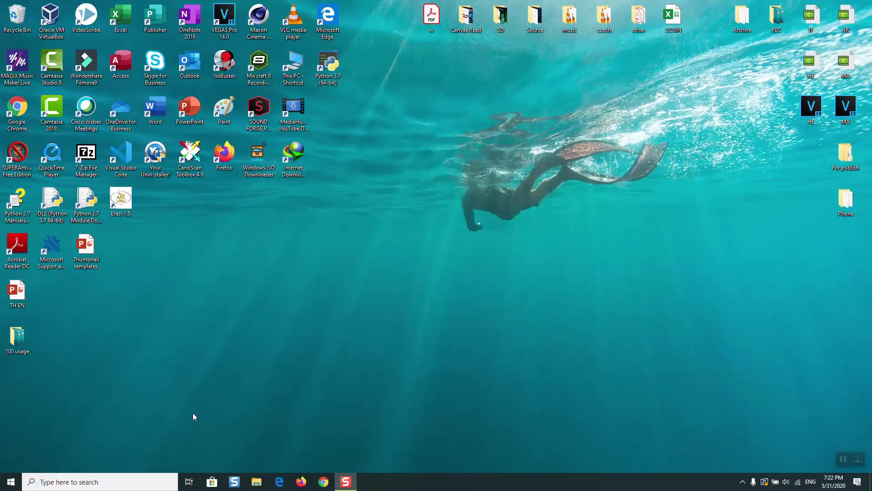
Step: Open the Services app and bring up the Windows Update service properties
click(113, 475)
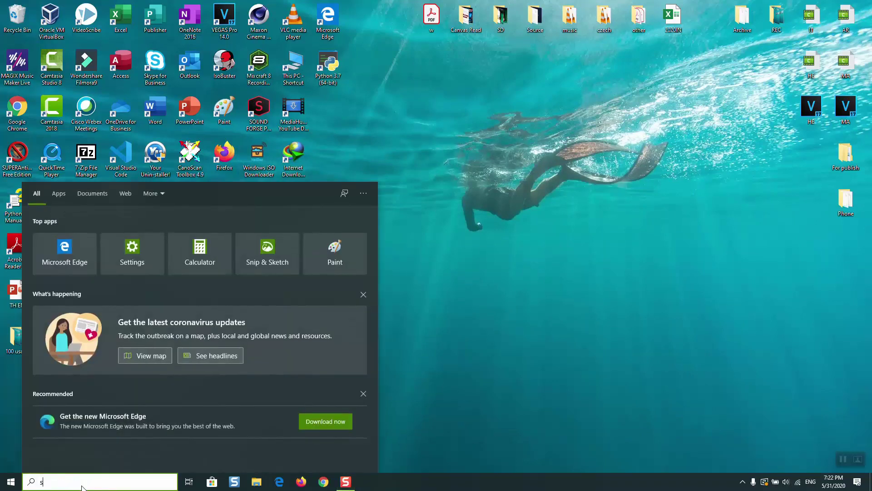
text(servie)
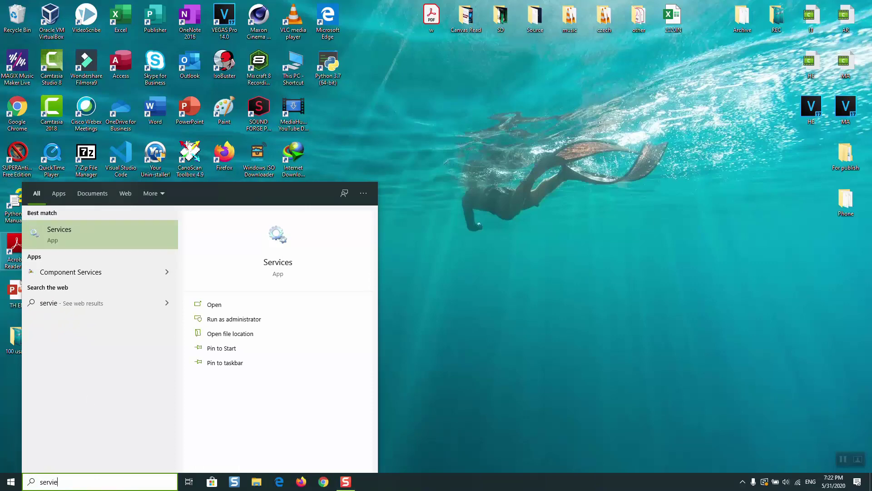
click(43, 238)
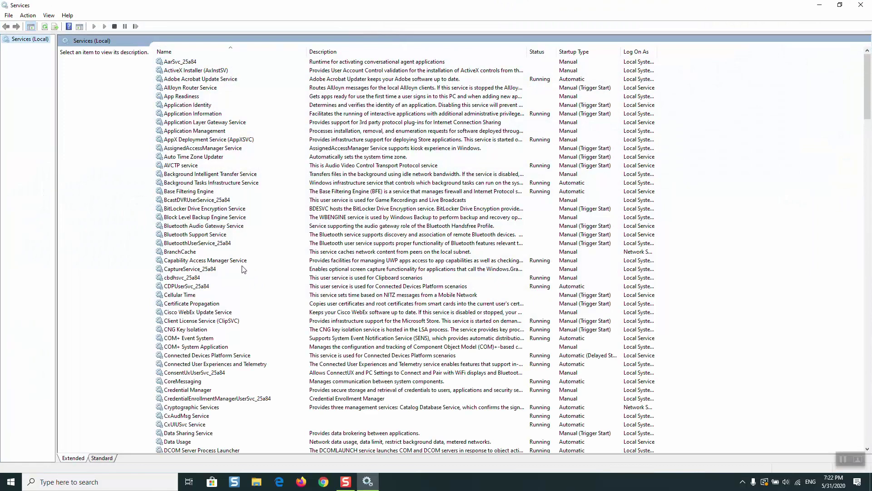
click(243, 269)
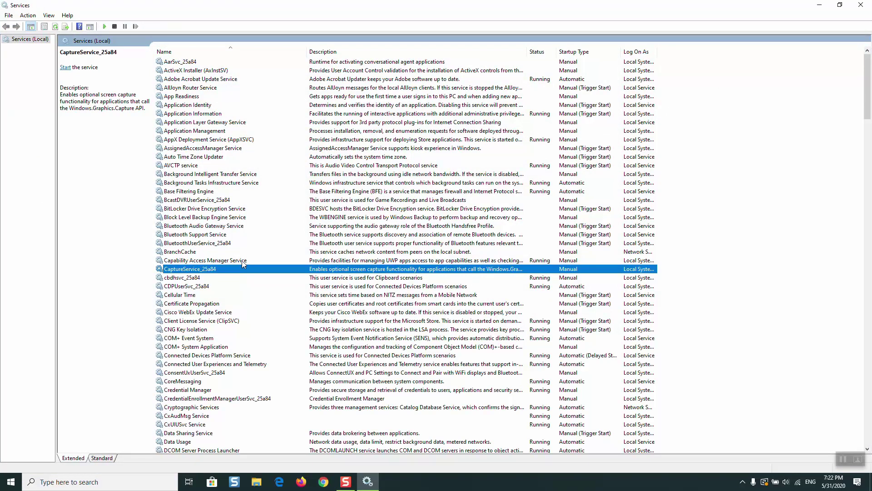
key(w)
key(w)
key(w)
text(windows inst)
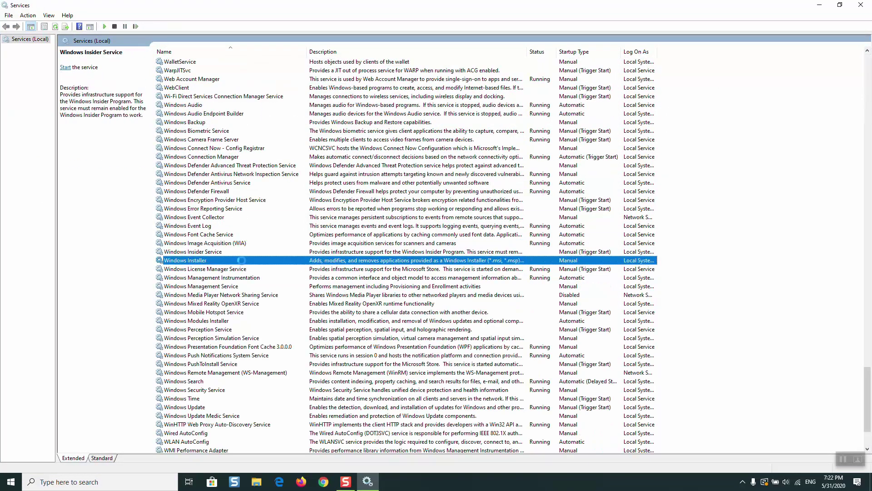
key(Down)
key(Down)
key(Down)
key(Down)
key(Down)
key(Down)
key(Down)
key(Down)
key(Down)
key(Down)
key(Down)
key(Down)
key(Down)
key(Down)
key(Down)
key(Down)
key(Down)
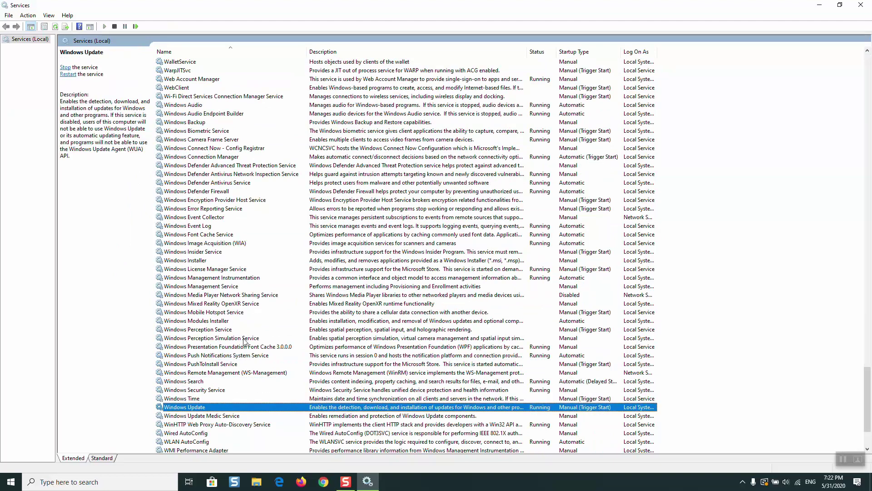
click(372, 410)
double_click(336, 411)
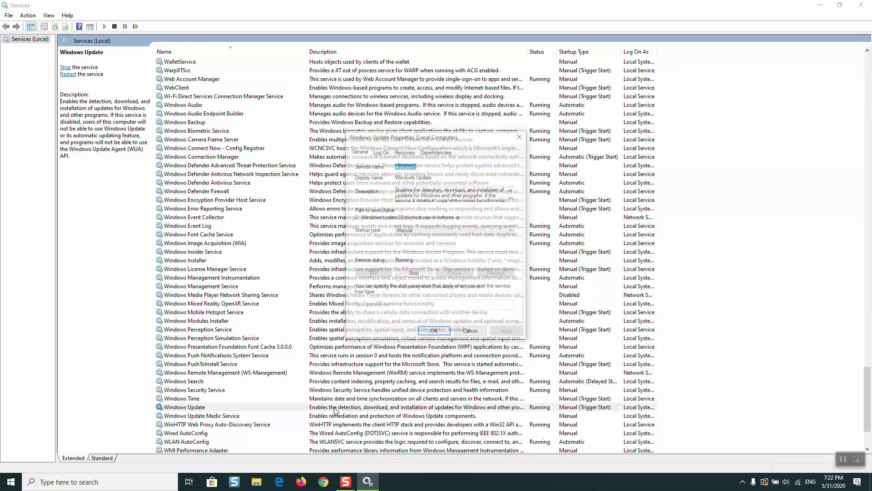
Step: Set Windows Update startup type to Disabled, stop the service, and apply
click(439, 231)
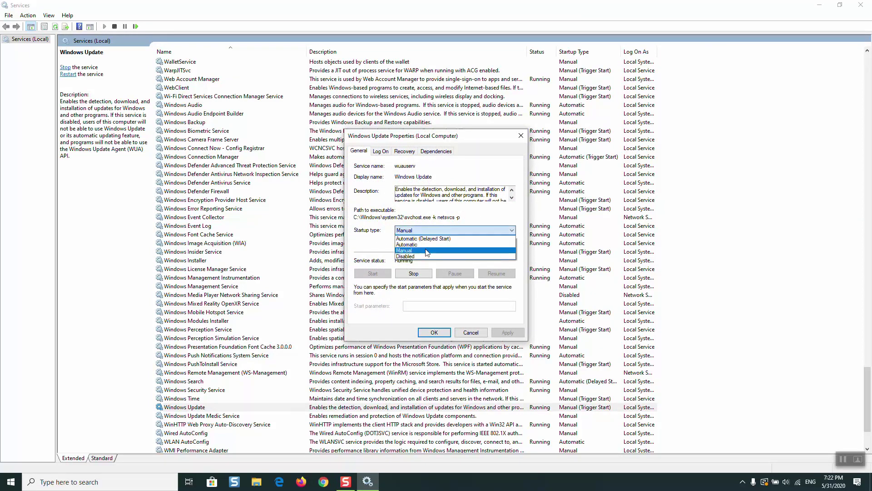
click(427, 256)
click(424, 275)
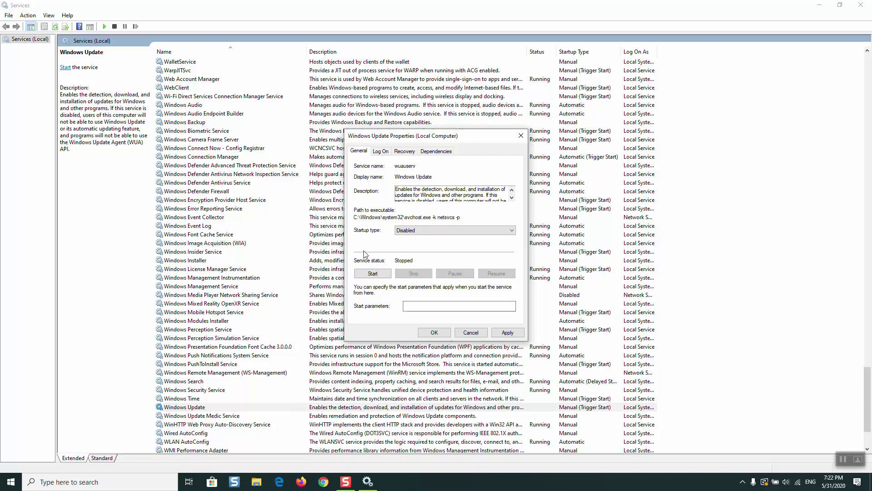
click(505, 333)
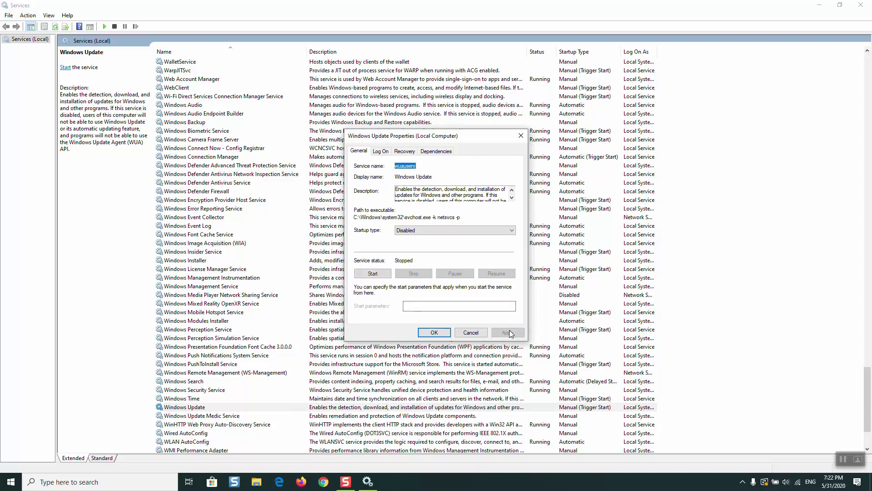
click(434, 333)
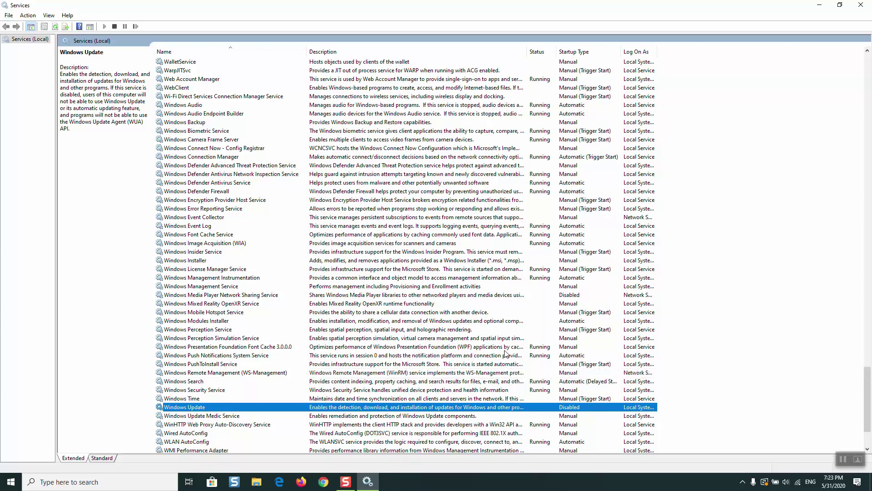
Step: Restore Windows Update to Automatic (Delayed Start), start it again, and close Services
double_click(399, 409)
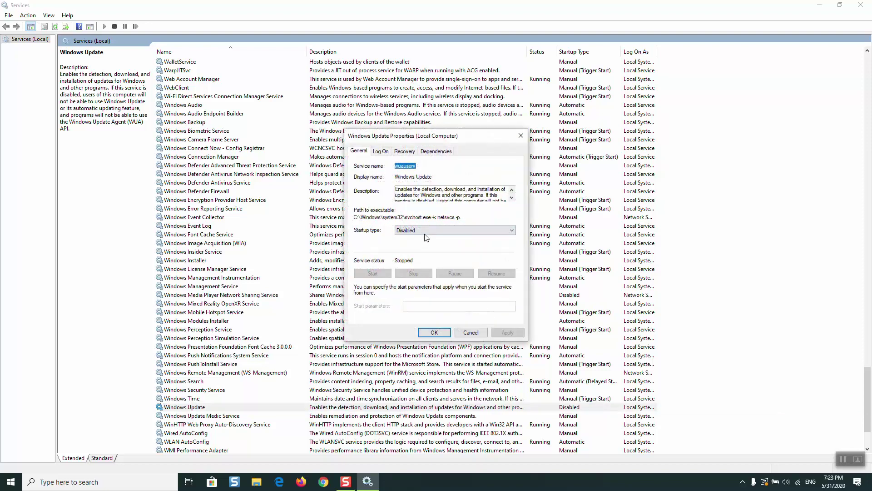
click(425, 232)
click(425, 238)
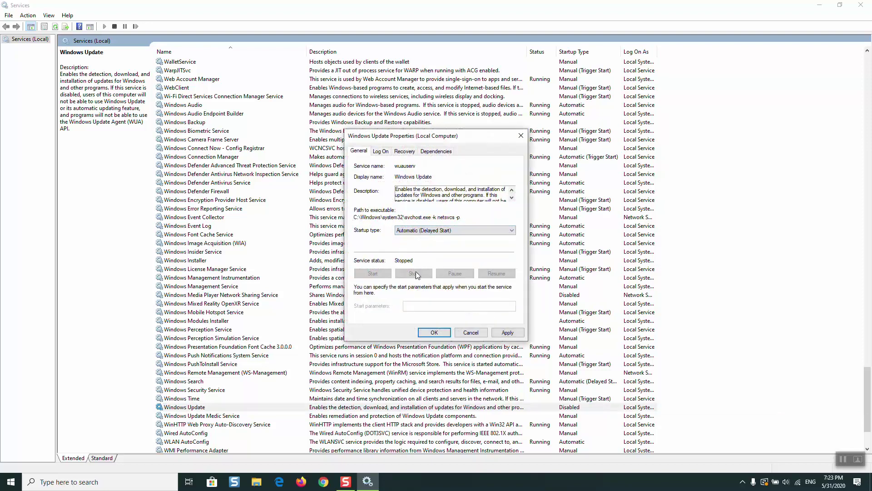
click(518, 334)
click(387, 274)
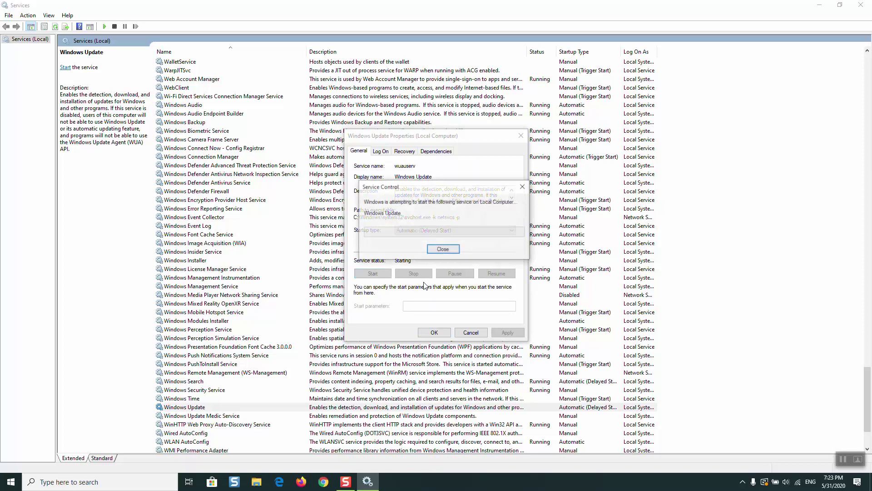
click(438, 332)
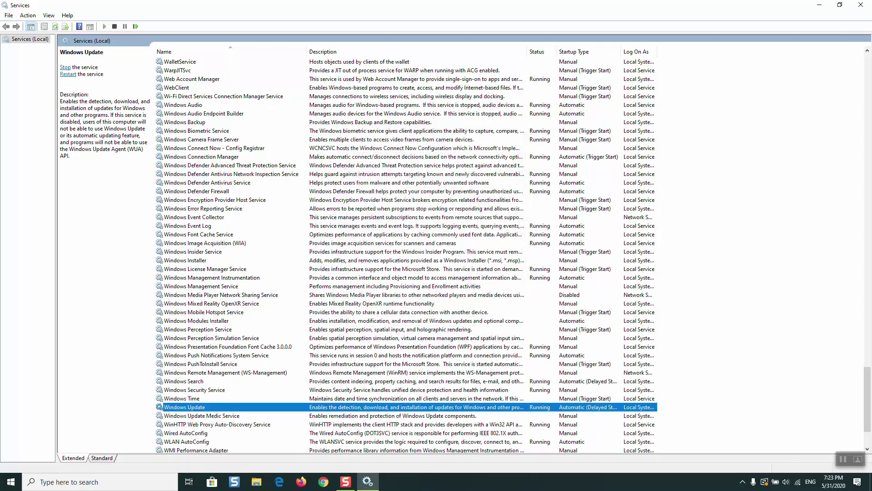
click(861, 4)
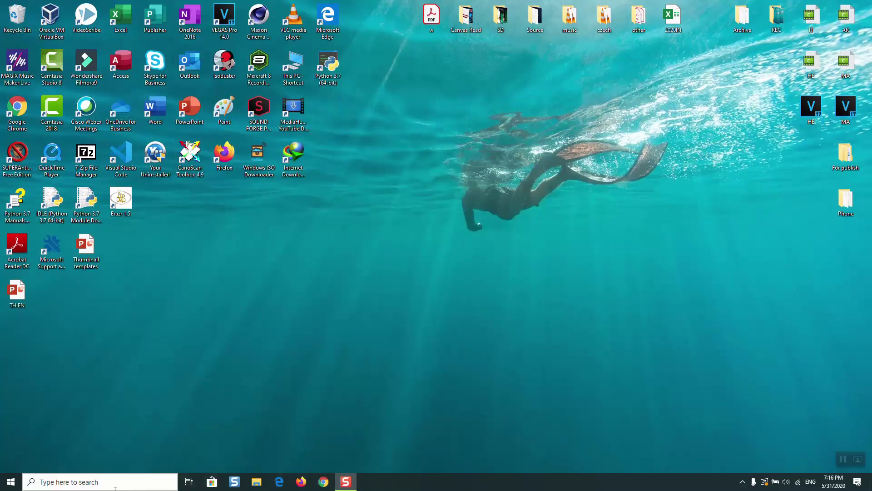
Step: Reopen Services and bring up the Windows Search service properties
click(85, 483)
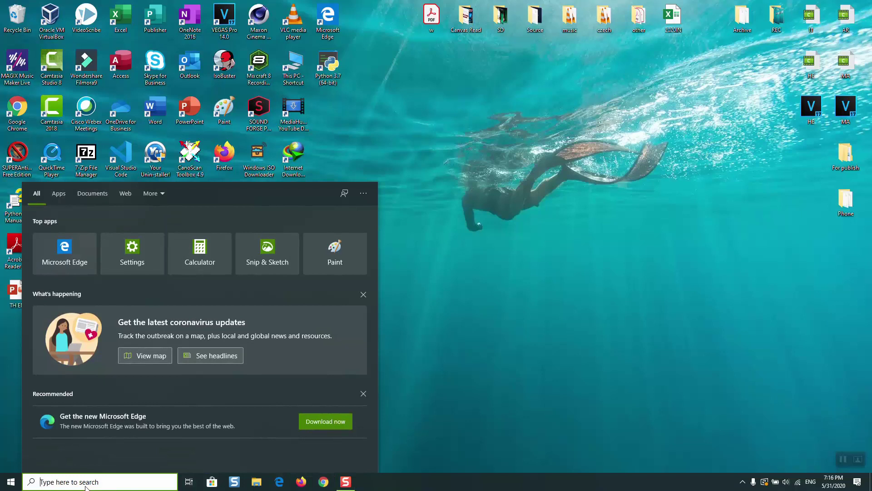
text(services)
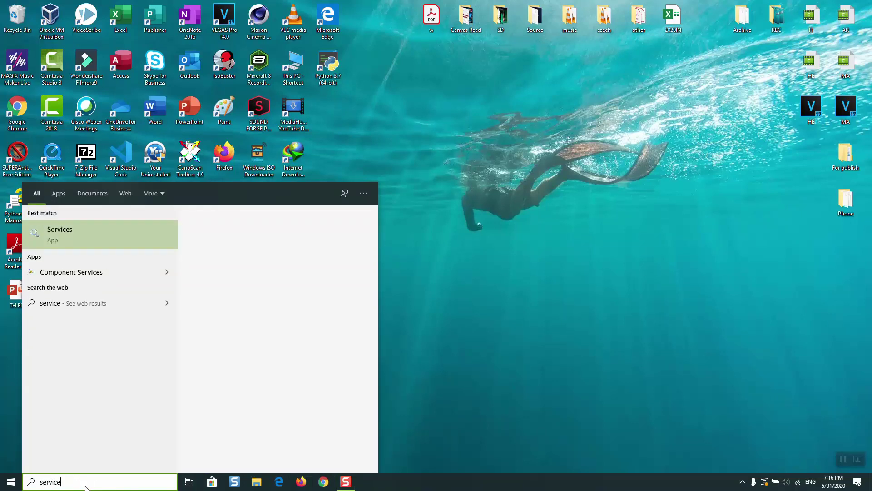
click(110, 239)
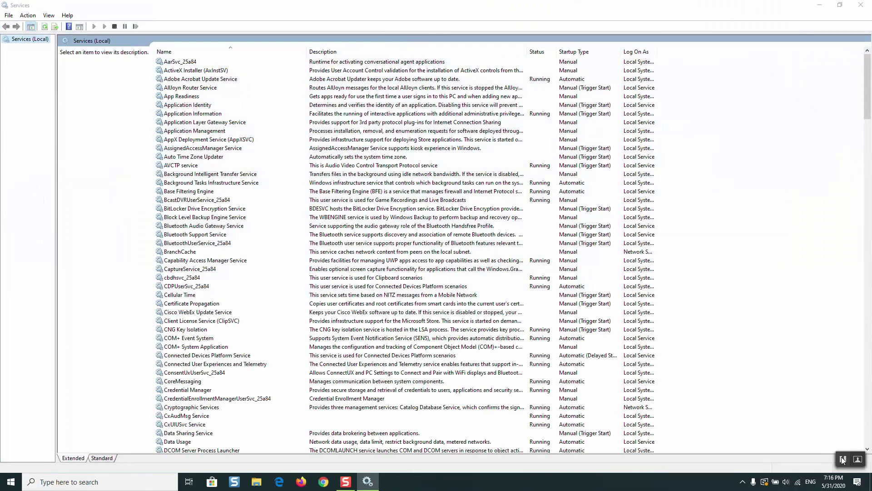
click(269, 182)
click(249, 157)
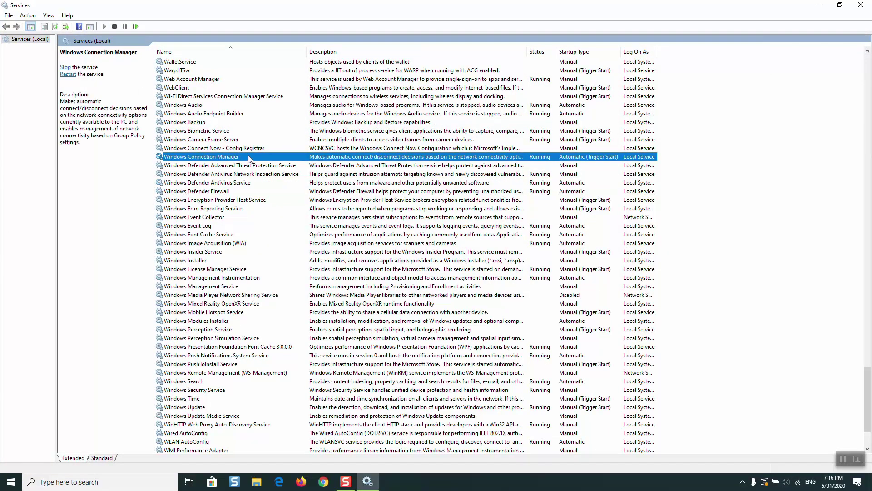
key(Down)
key(Down)
key(Down)
key(Down)
key(Down)
key(Down)
key(Down)
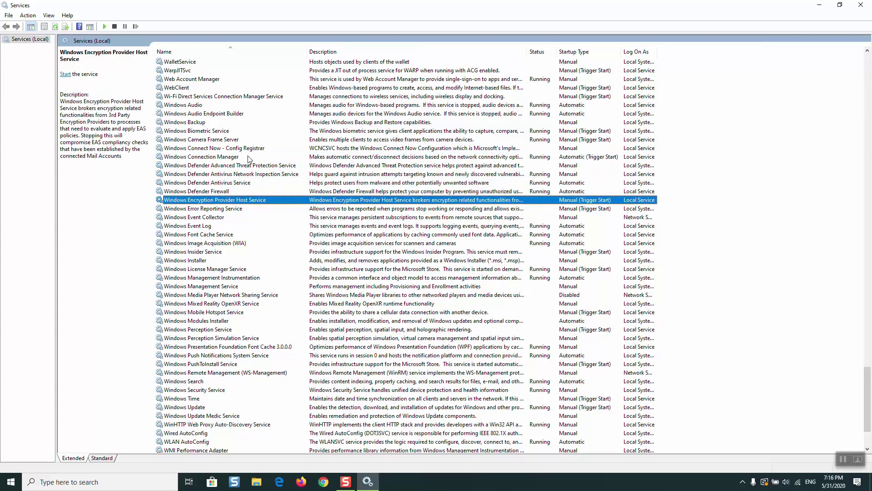
key(Down)
key(Down)
key(Down)
key(Down)
key(Down)
key(Down)
key(Down)
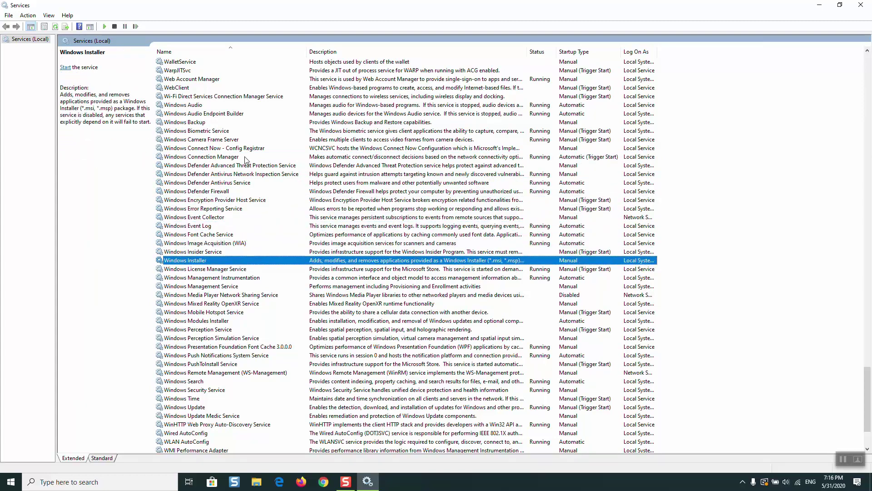
key(Down)
key(Down)
key(Down)
key(Down)
key(Down)
key(Down)
key(Down)
key(Down)
key(Down)
key(Down)
key(Down)
key(Down)
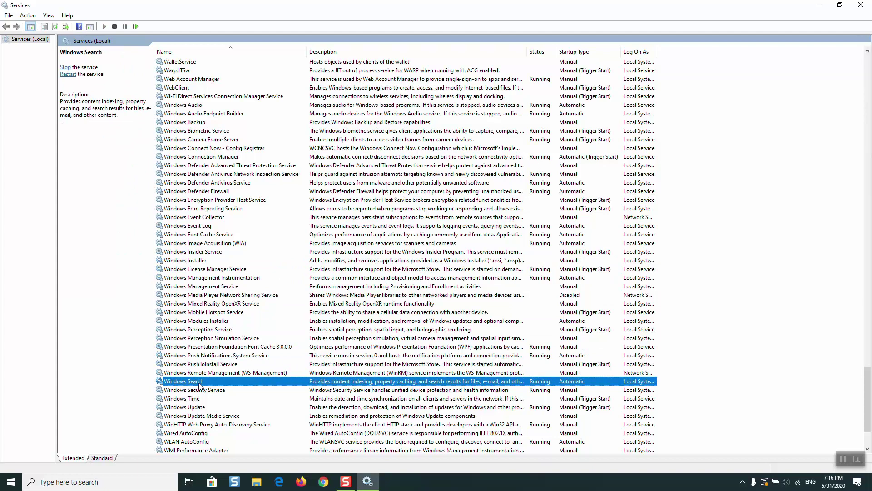
double_click(200, 385)
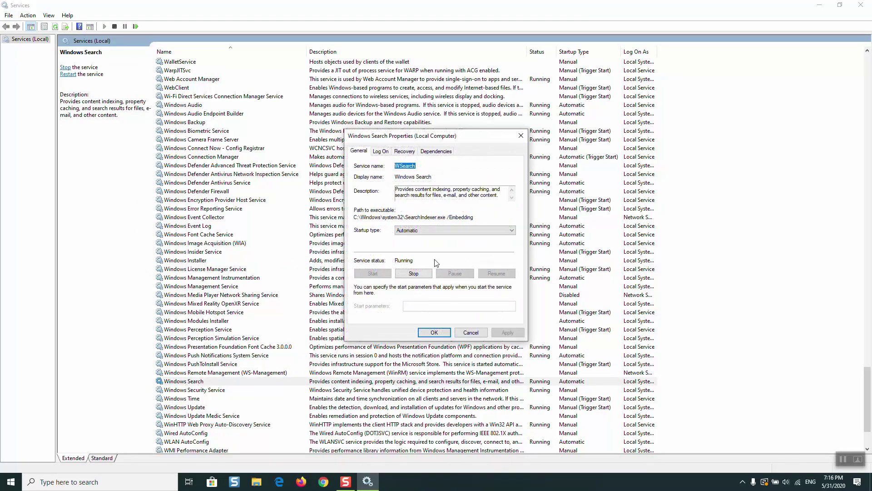
Step: Set Windows Search startup type to Disabled, stop it, and apply
click(425, 234)
click(419, 259)
click(413, 273)
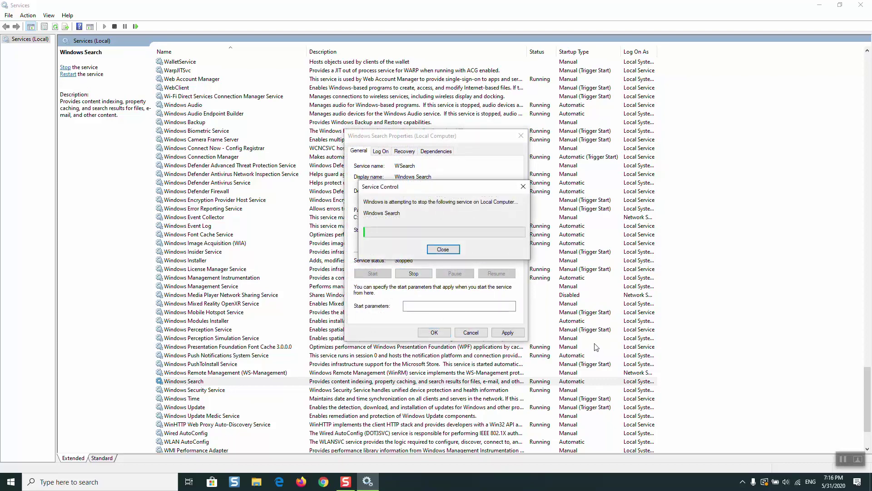
click(508, 332)
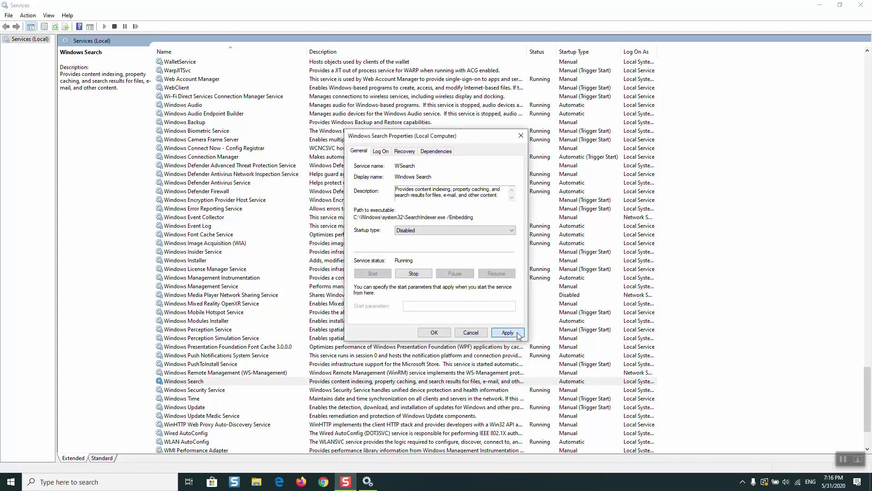
click(434, 332)
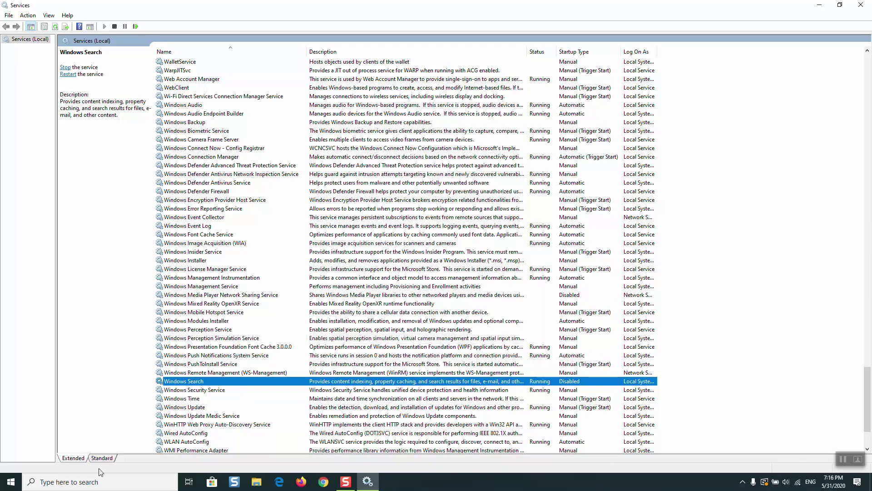
Step: Switch Windows Search's startup type back to Automatic (Delayed Start) and apply
click(52, 481)
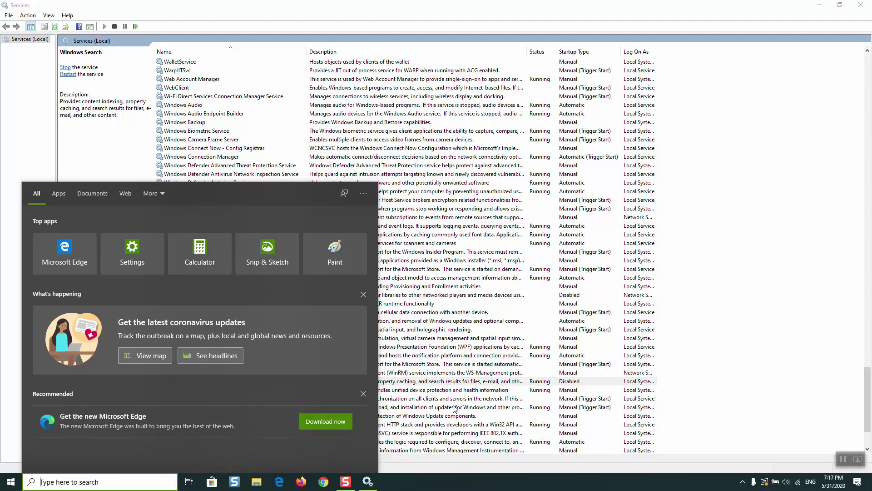
click(455, 408)
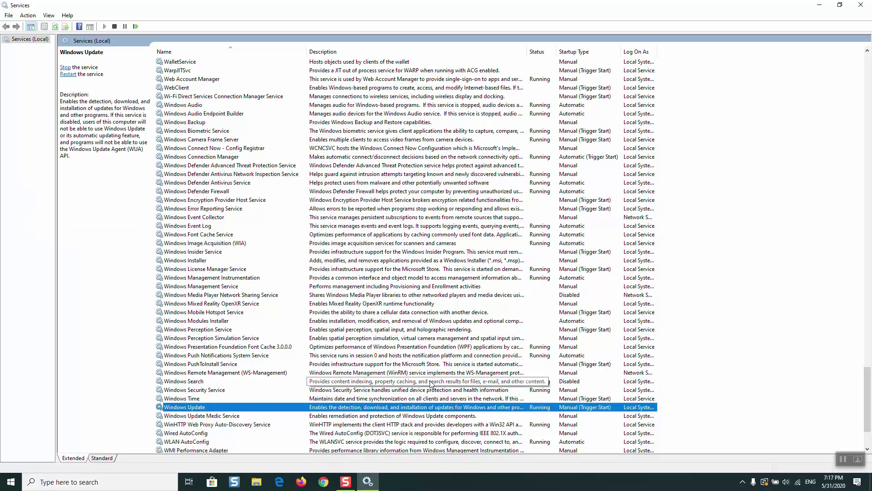
click(208, 381)
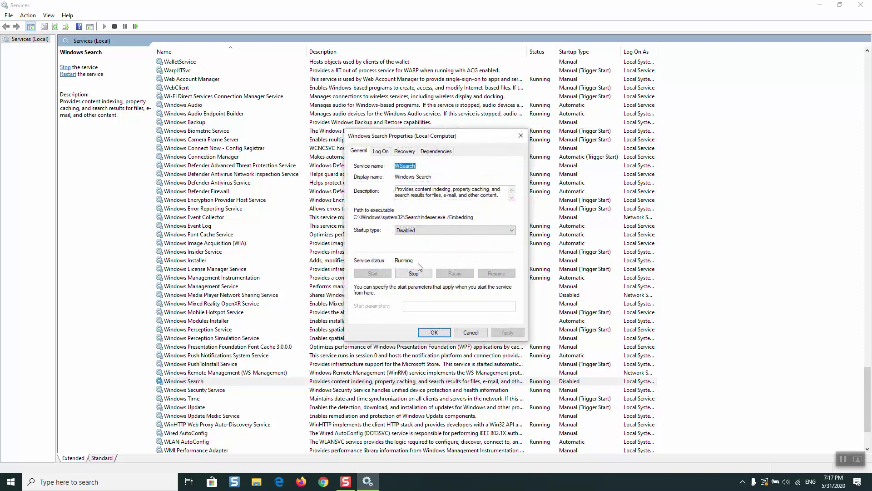
click(429, 231)
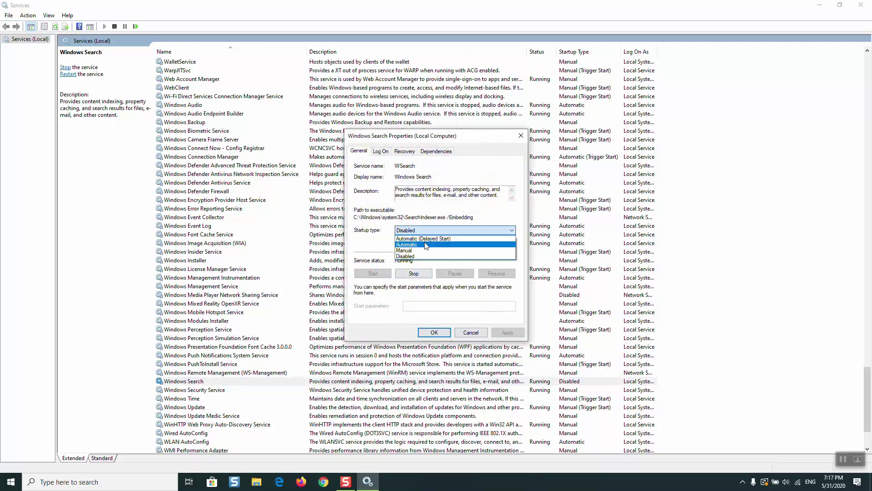
click(427, 238)
click(505, 333)
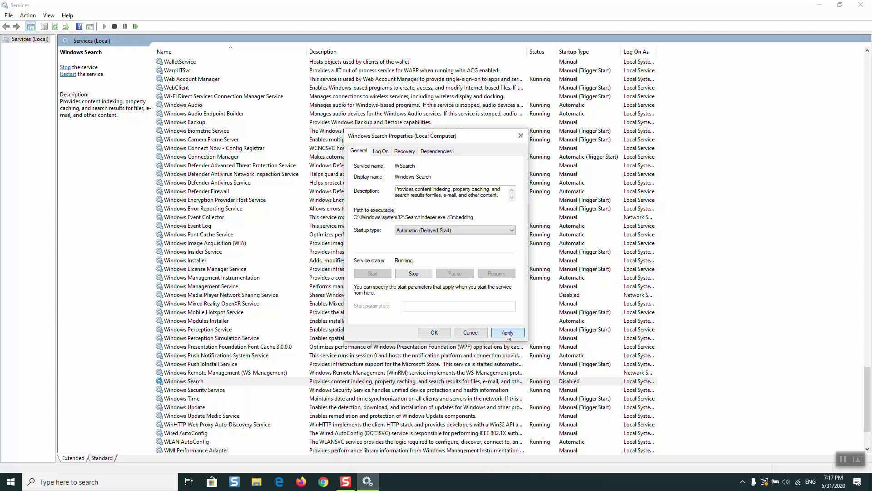
click(435, 333)
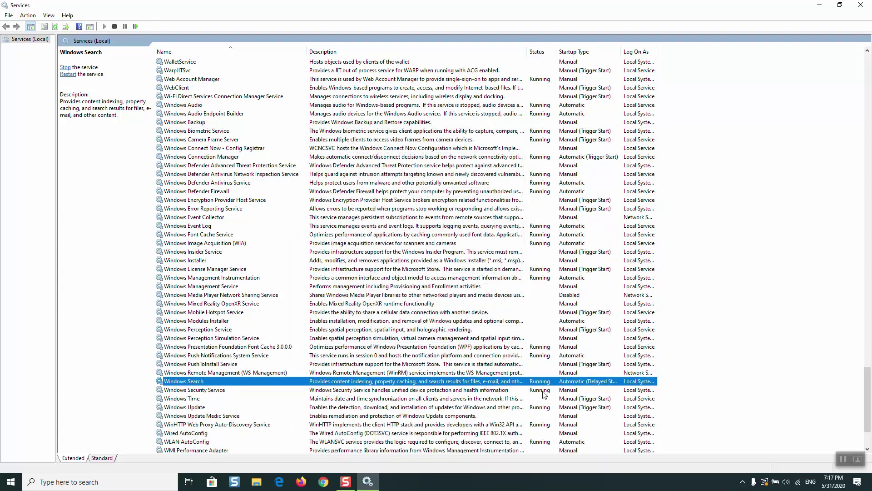
Step: Close Services and launch Command Prompt (cmd) as administrator
click(861, 4)
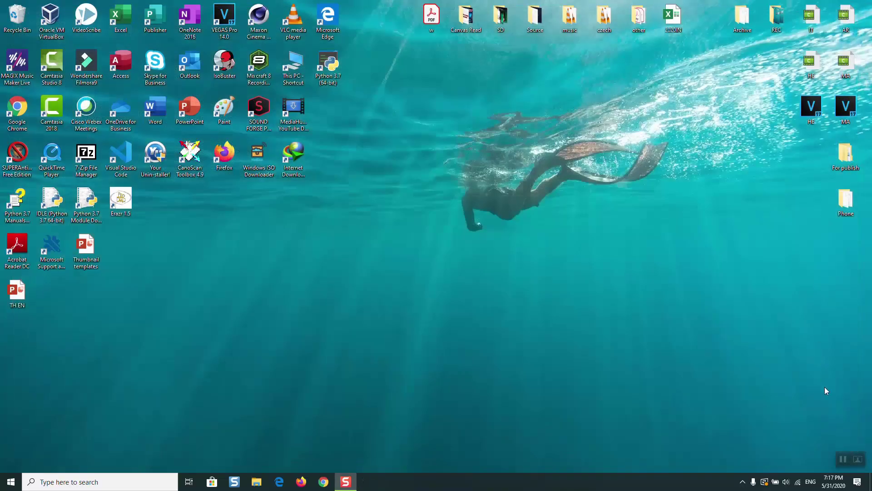
click(843, 460)
click(158, 484)
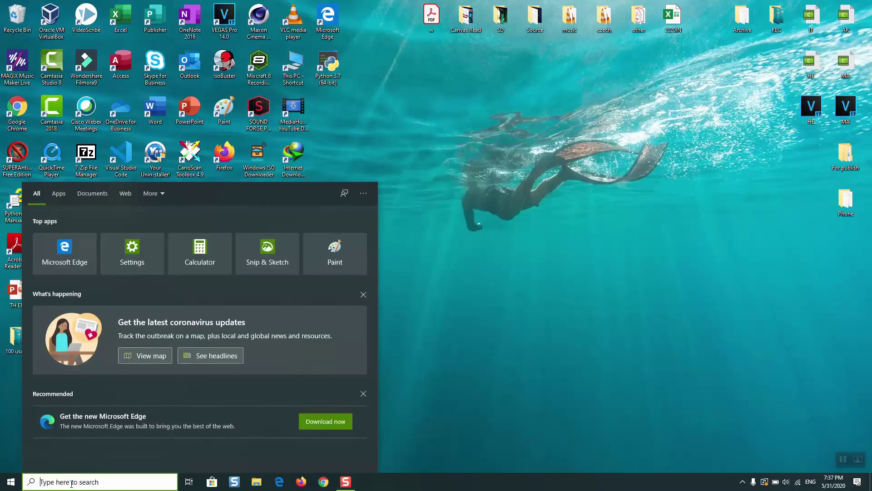
text(cmd)
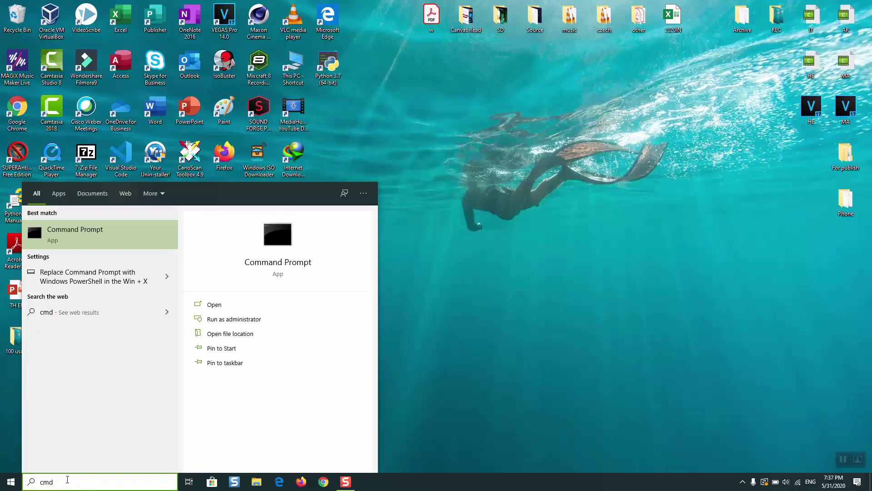
right_click(101, 238)
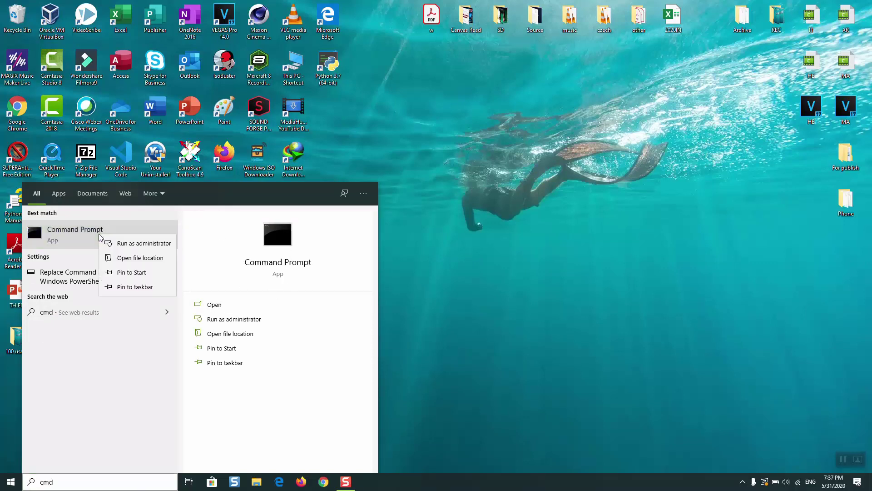
click(140, 248)
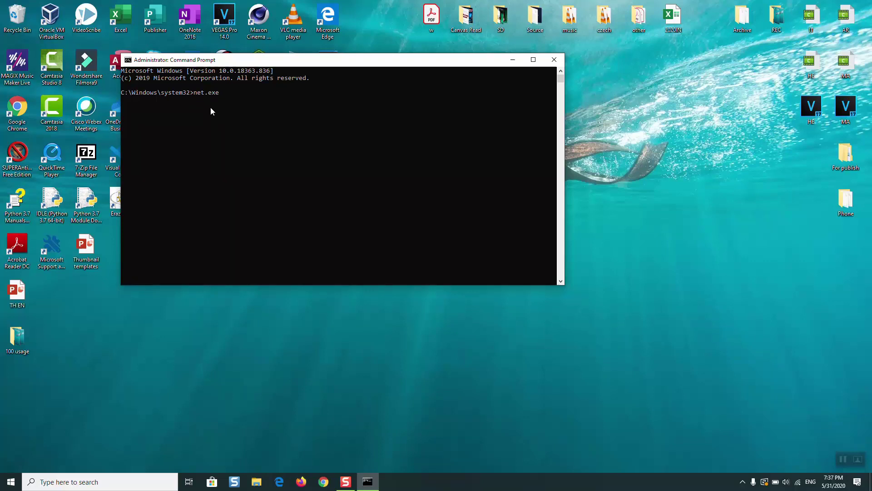
Step: Run net.exe stop superfetch, which reports an invalid service name, then retype net.exe stop
text(stop )
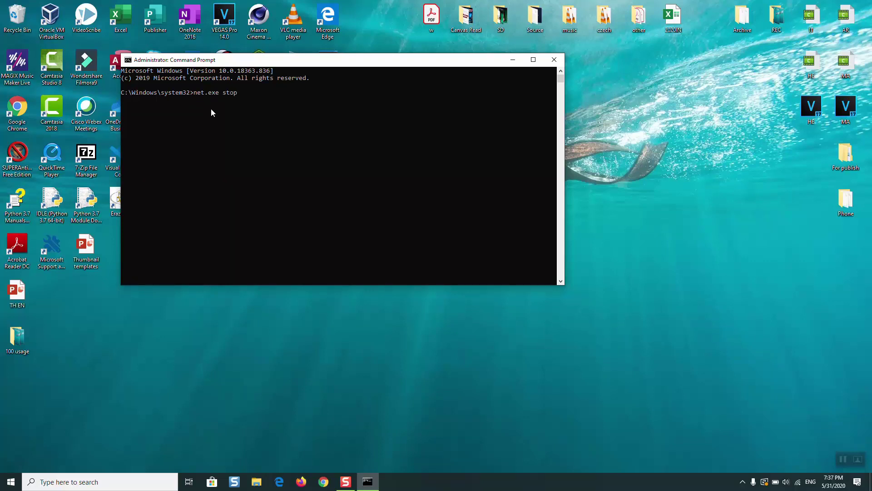
text(superfetch)
key(Return)
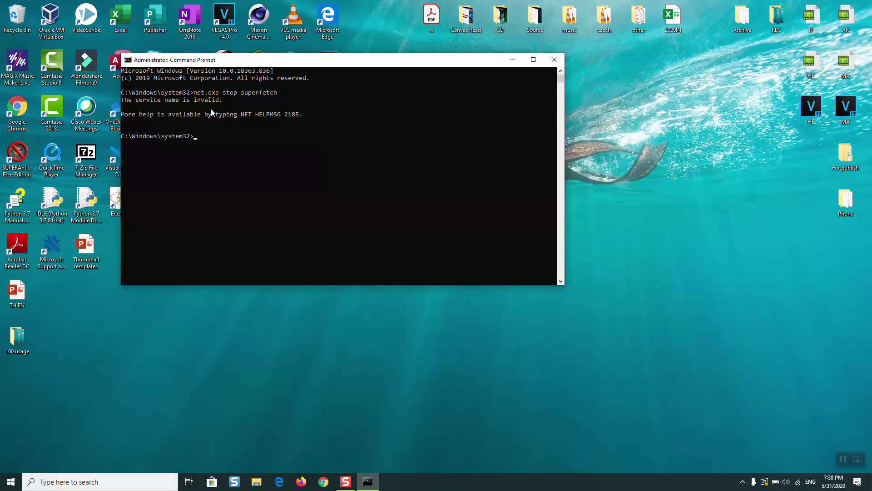
text(net.exe stop Sysmain)
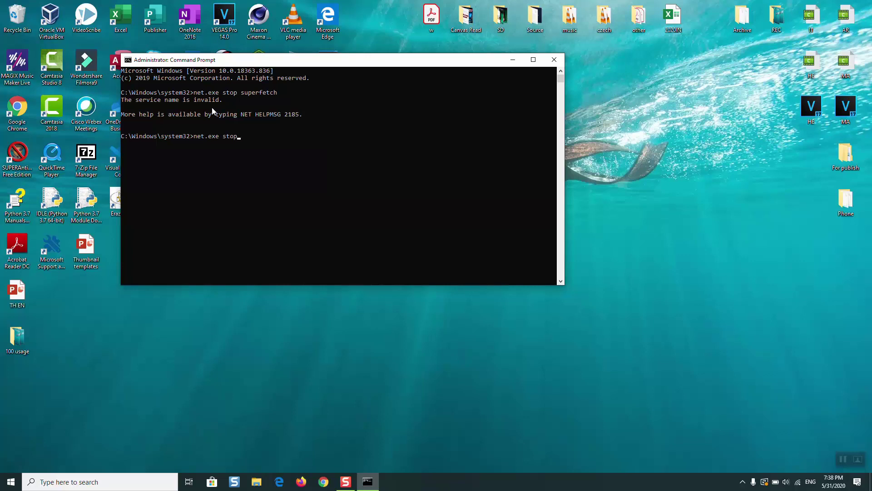
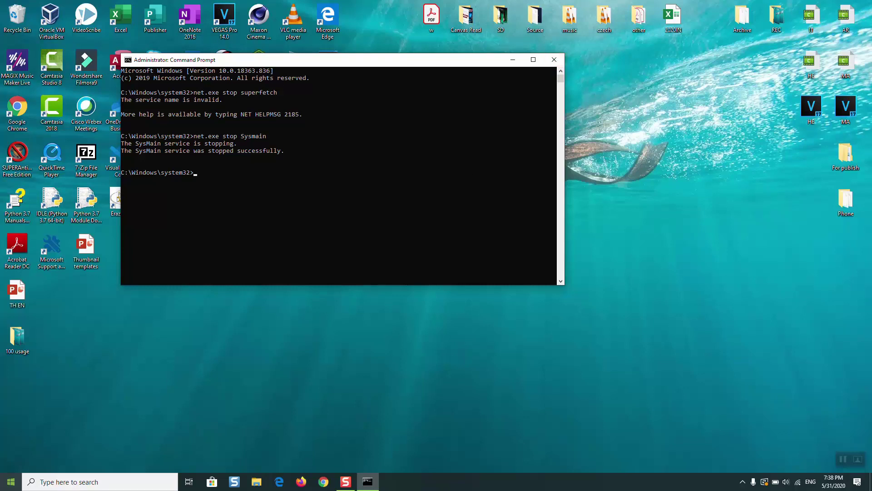
Step: Open and dismiss the Start menu power options, then close the Administrator Command Prompt window
click(11, 482)
click(11, 462)
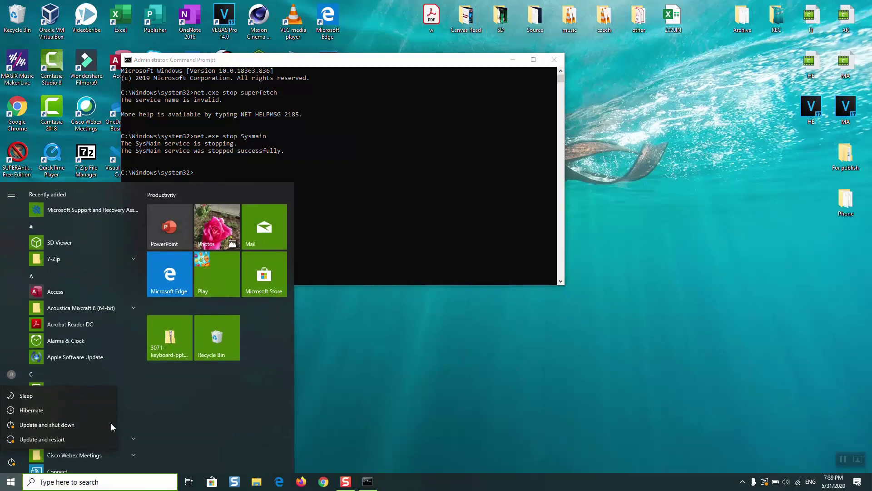
key(Escape)
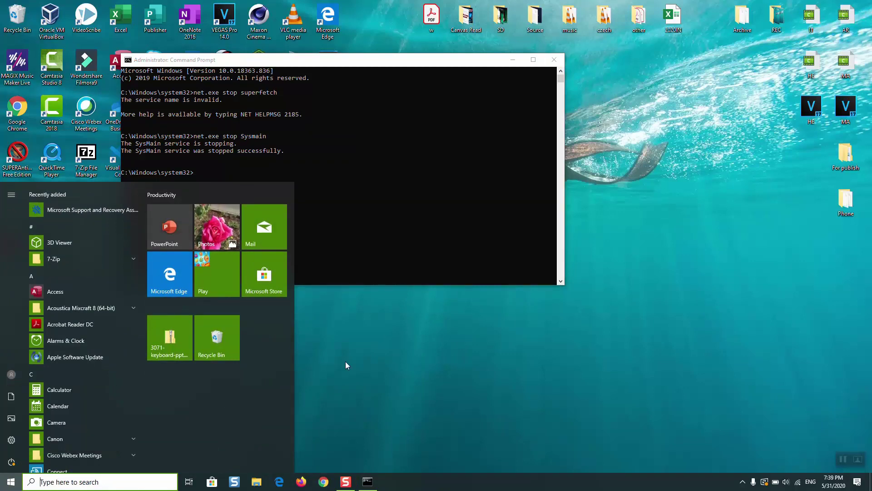
click(346, 364)
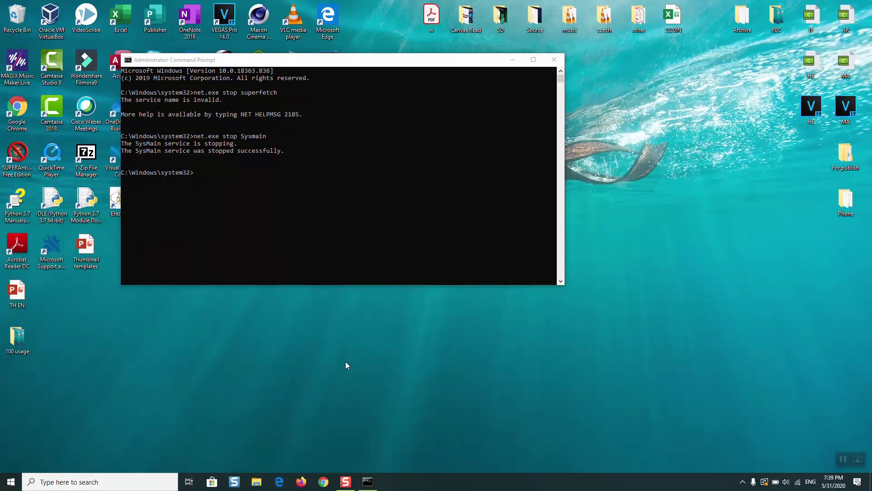
click(554, 60)
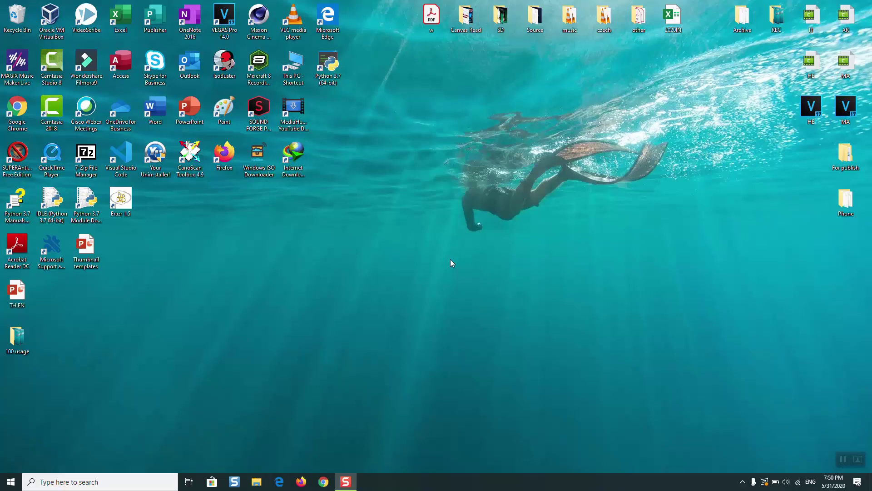
Step: Search for 'control' and launch Control Panel
click(104, 479)
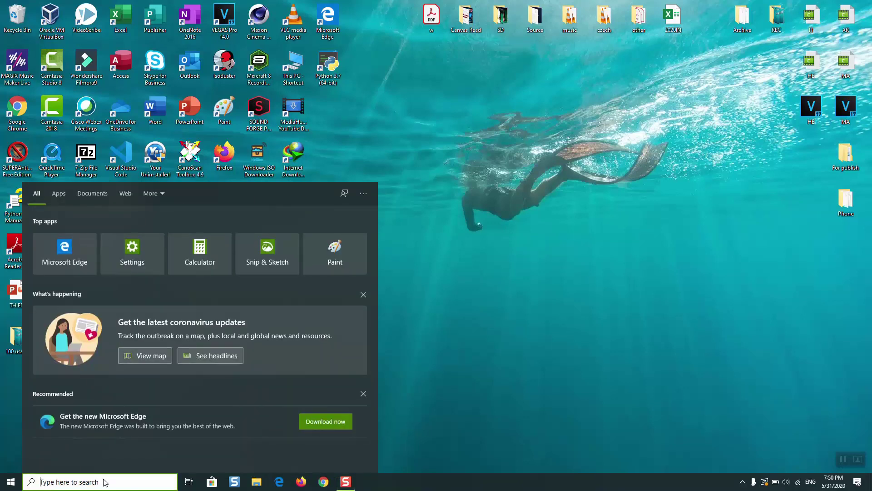
text(control)
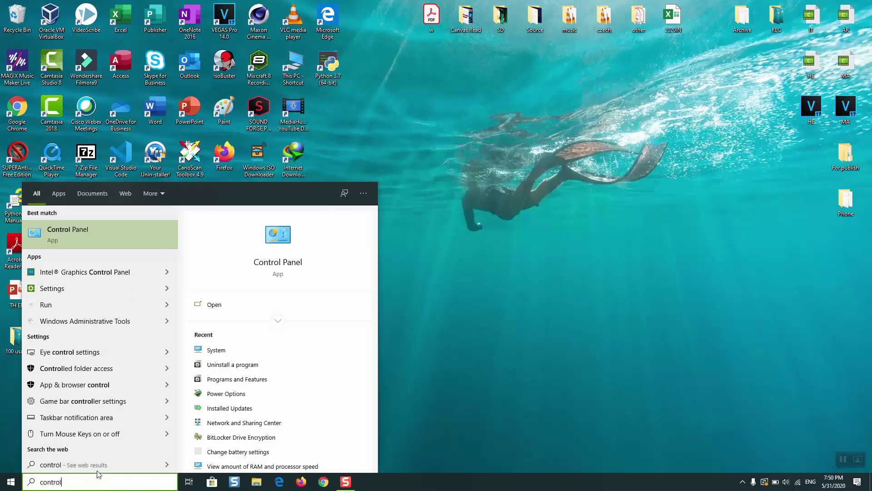
click(126, 234)
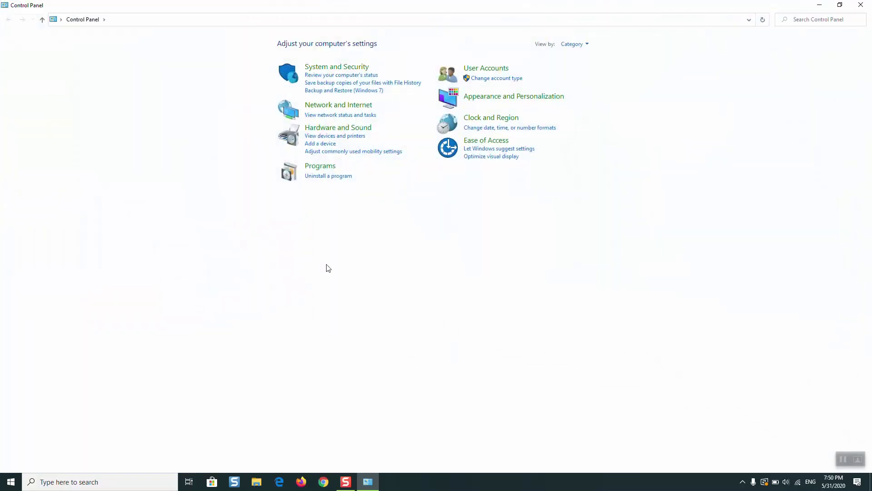
Step: Try Large and Small icons views, return to Category, then open System and Security > System
click(579, 45)
click(581, 70)
click(812, 44)
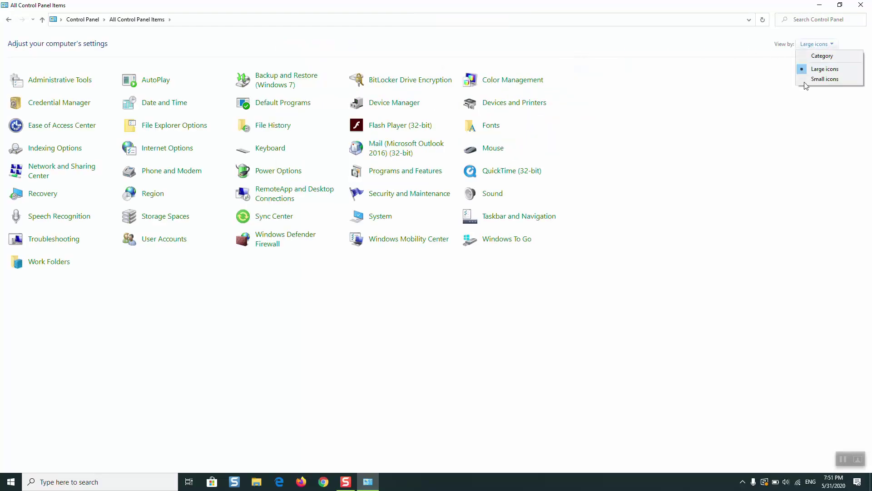
click(810, 80)
click(820, 47)
click(819, 55)
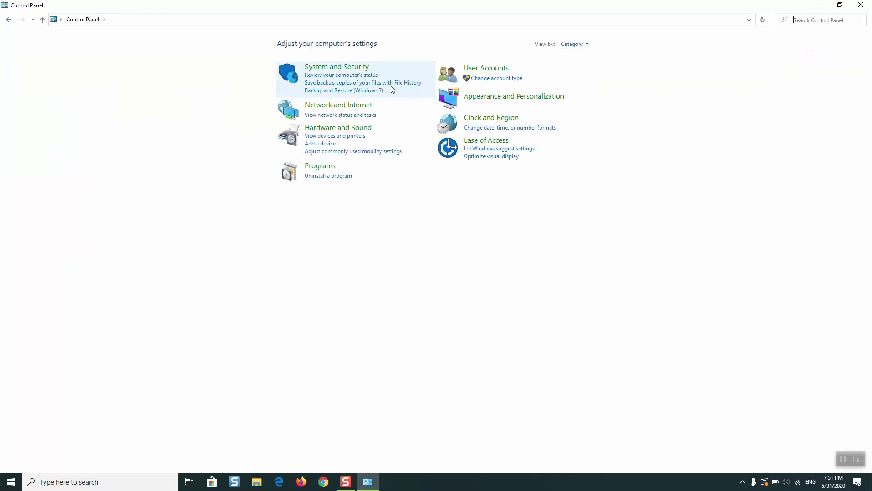
click(329, 69)
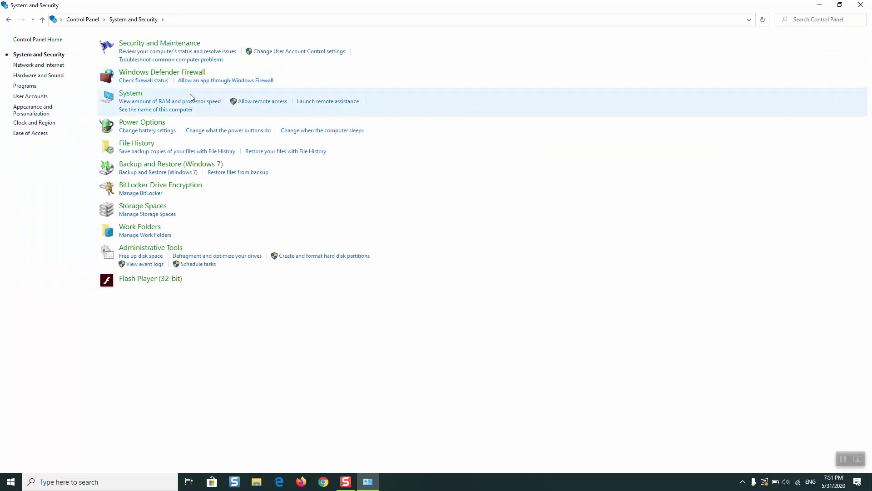
click(129, 101)
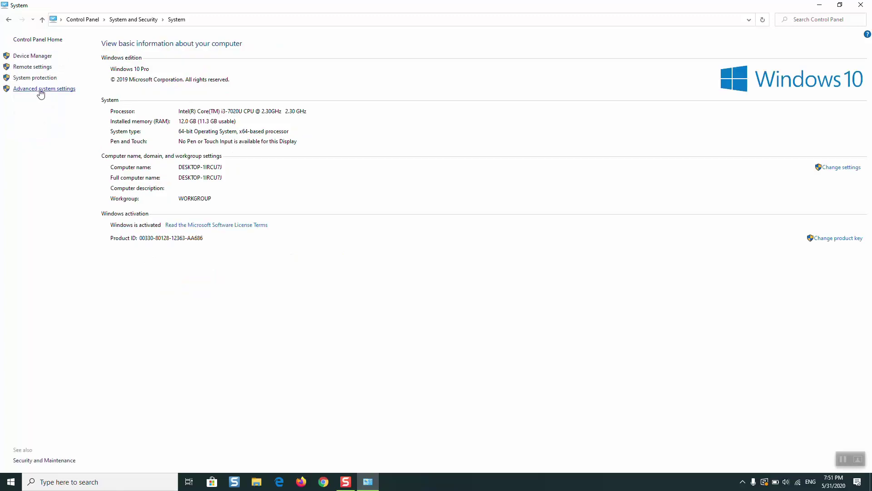
Step: Open Advanced system settings and the Advanced tab of Performance Options
click(39, 89)
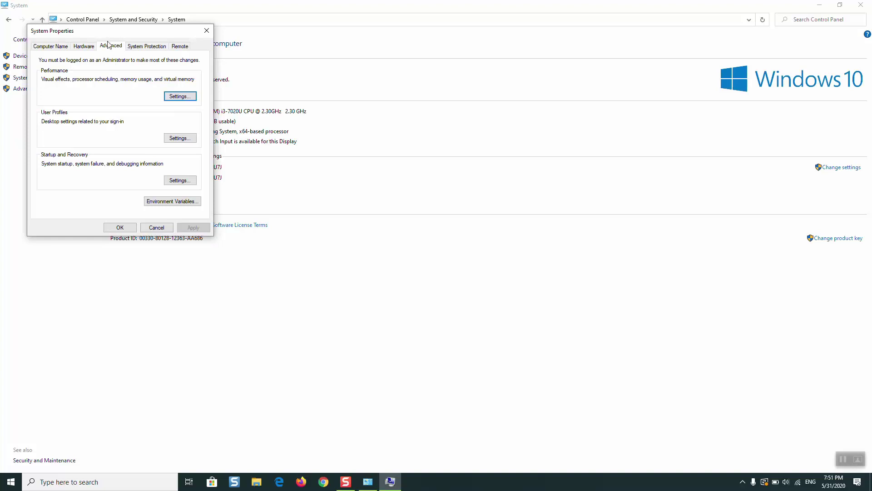
click(180, 98)
drag(137, 68, 318, 45)
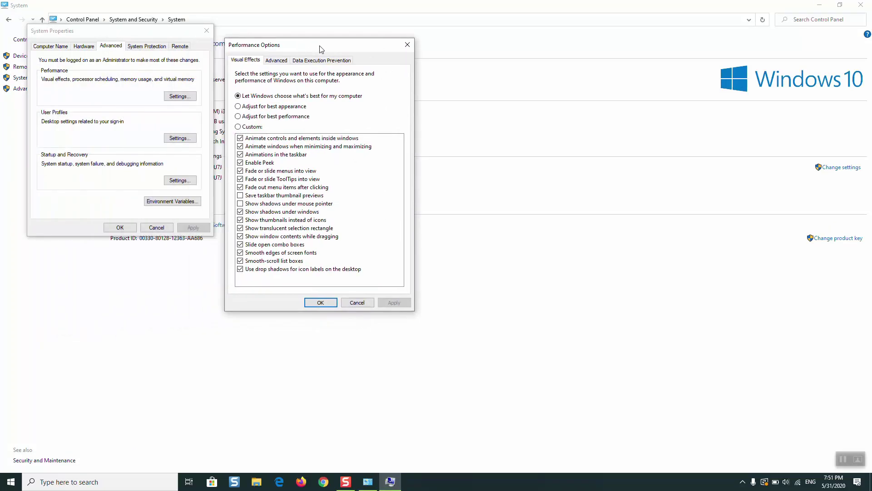
click(279, 61)
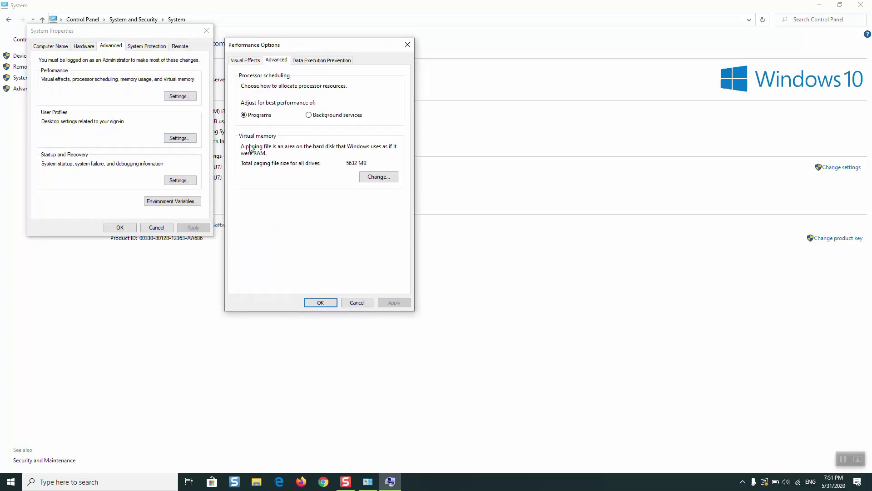
Step: In Virtual Memory, turn off automatic paging file management and select Custom size for C:
click(376, 180)
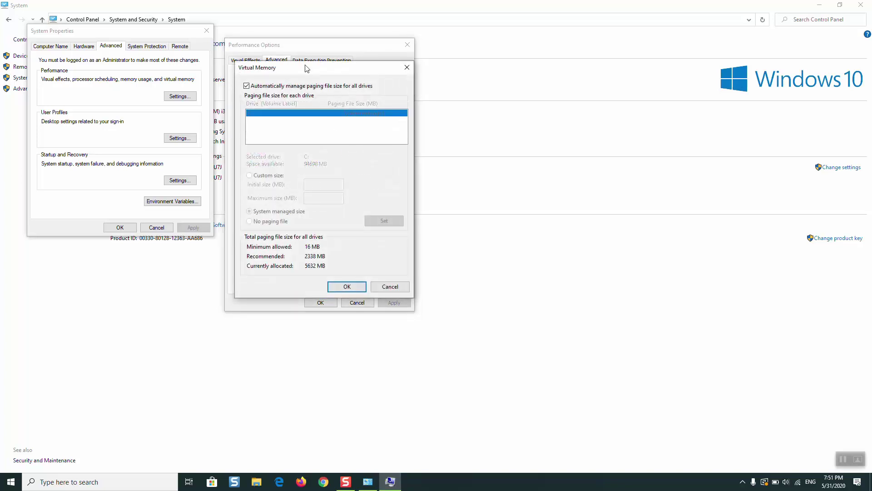
drag(305, 68, 481, 66)
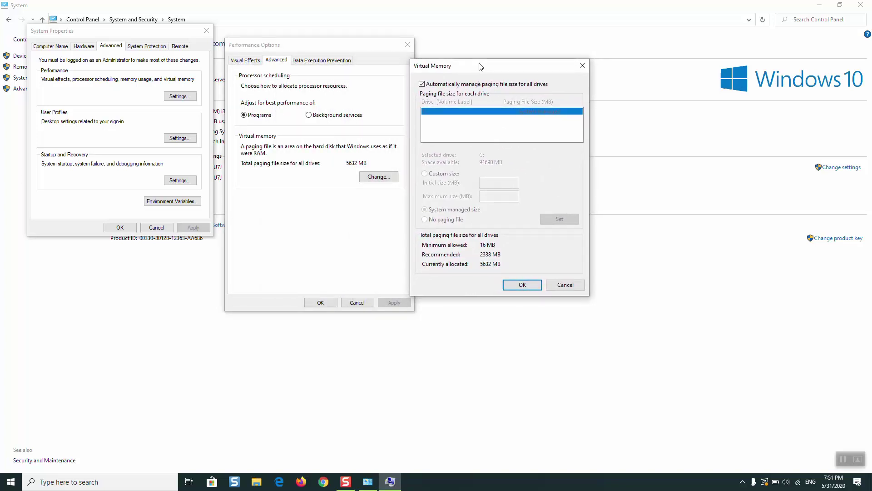
click(422, 84)
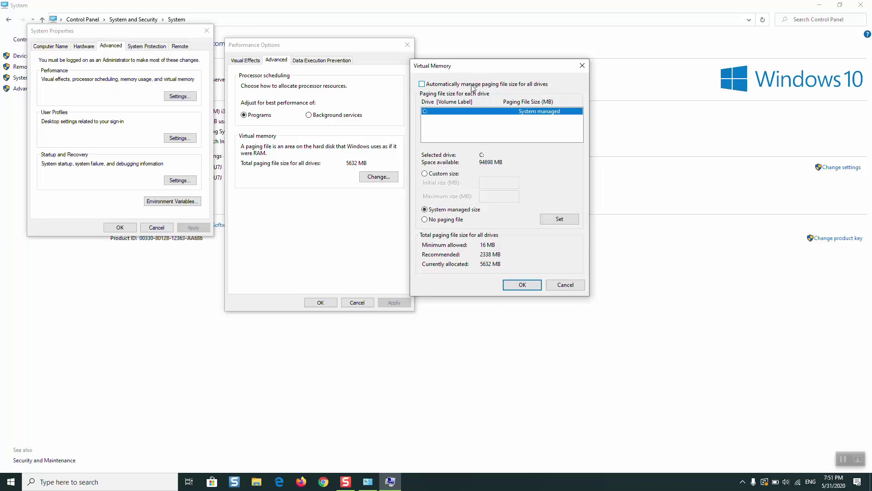
click(444, 175)
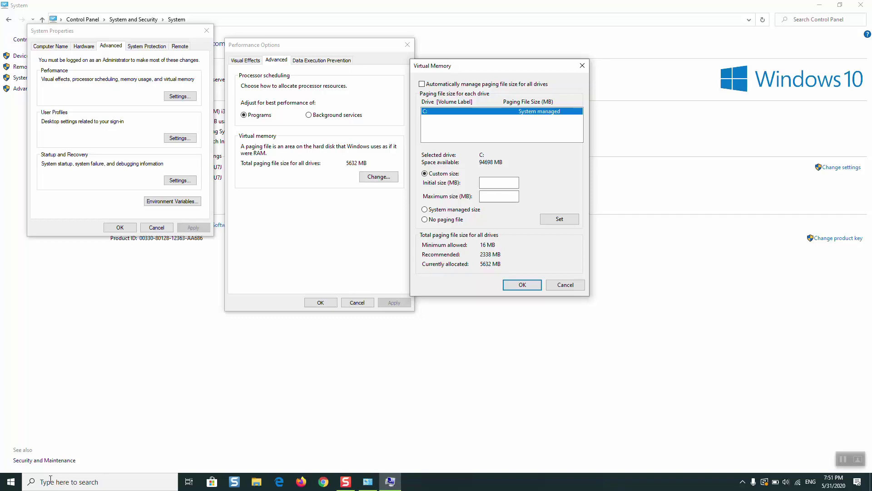
Step: Launch Calculator from the Start menu and bring it to the front
click(11, 482)
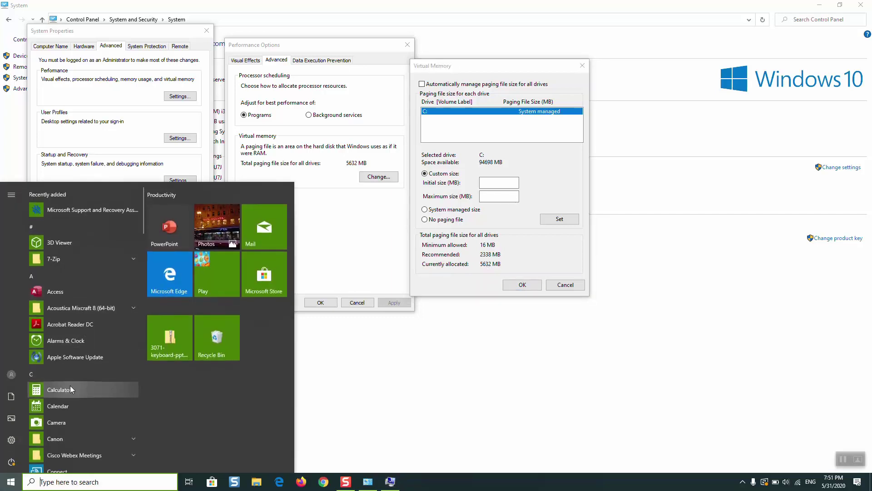
click(68, 390)
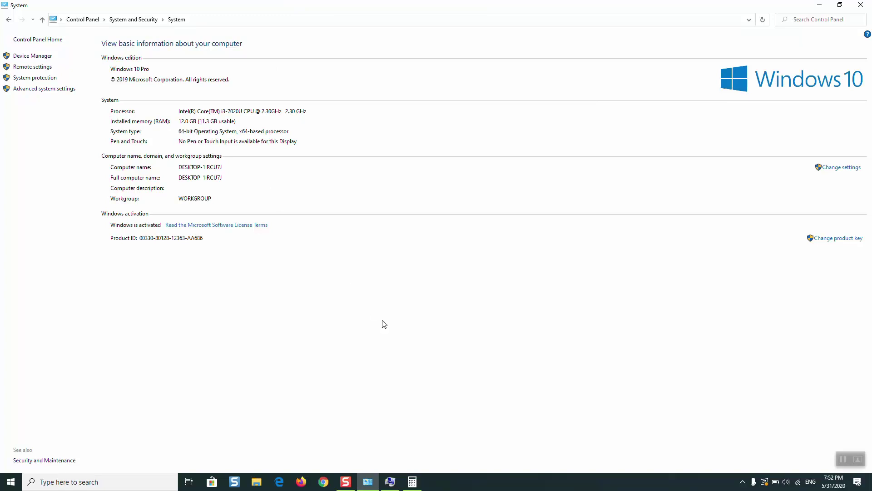
click(413, 482)
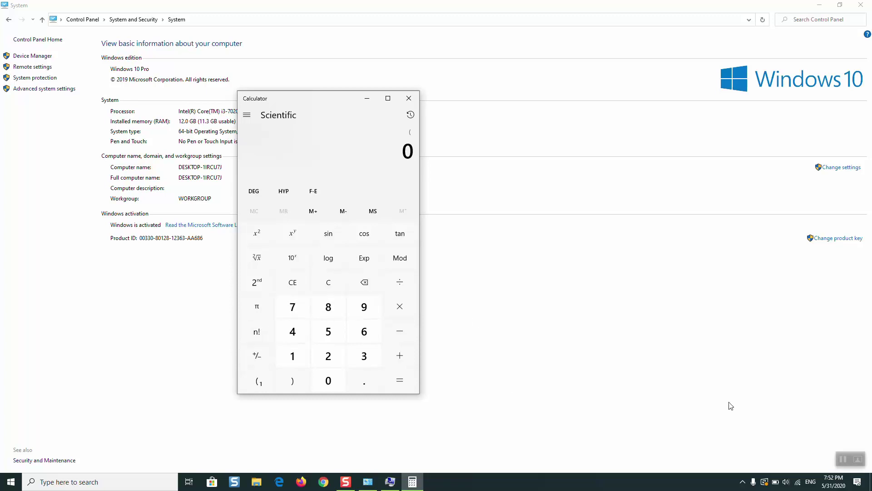
click(843, 459)
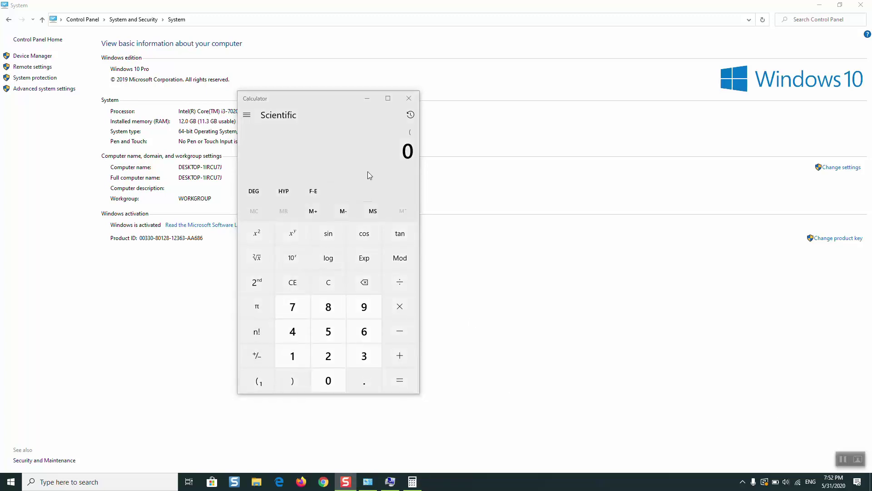
Step: Calculate 12 × 1024 to get 12,288 MB
click(300, 358)
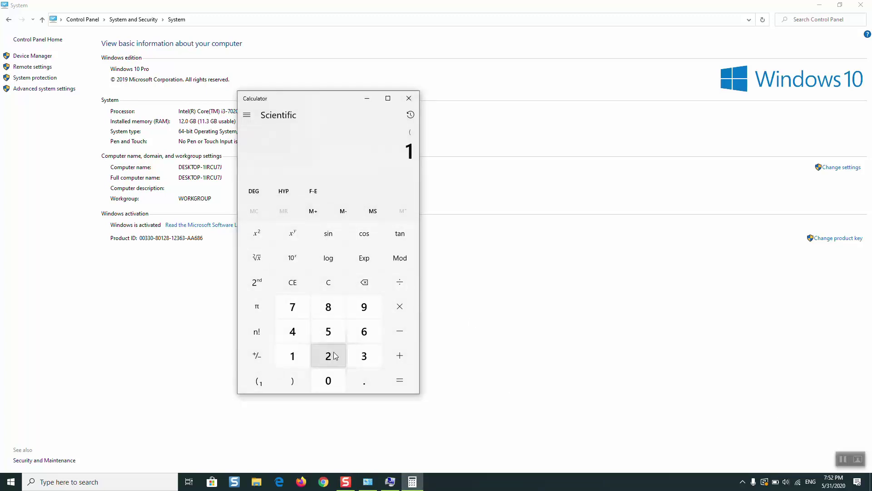
click(331, 357)
click(399, 307)
click(301, 361)
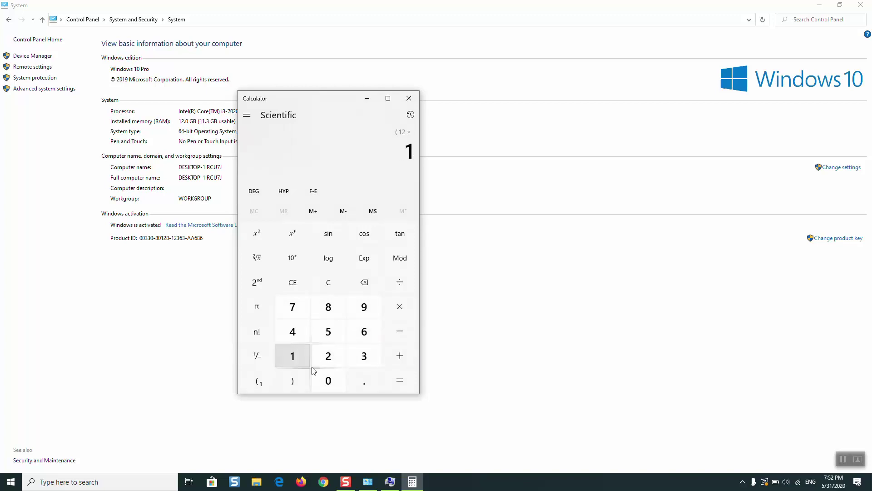
click(326, 379)
click(330, 357)
click(292, 330)
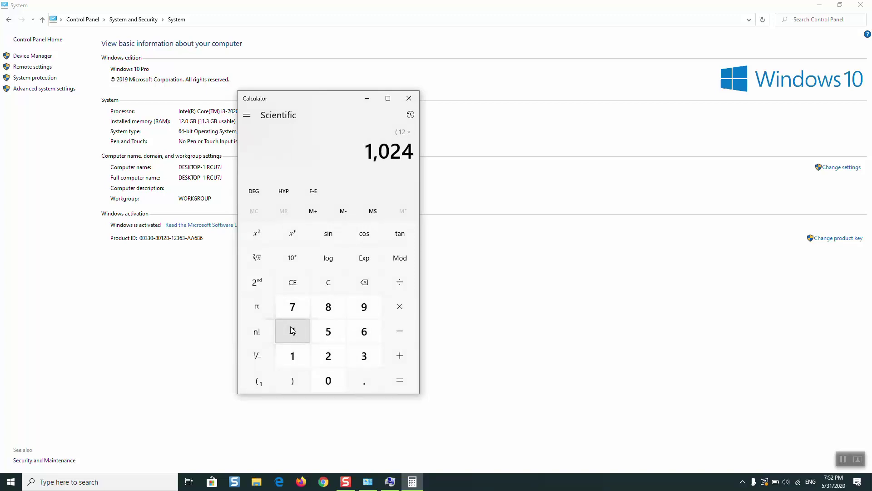
click(298, 380)
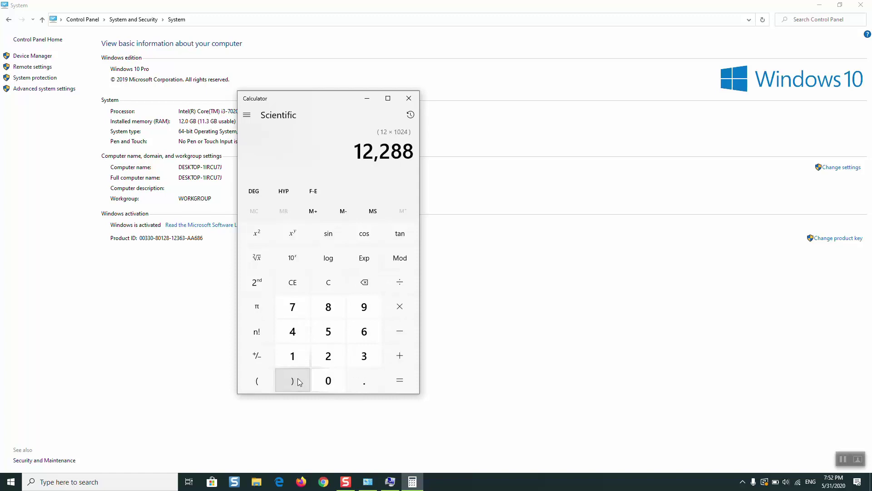
Step: Multiply 12,288 by 1.5 to get 18,432
click(402, 304)
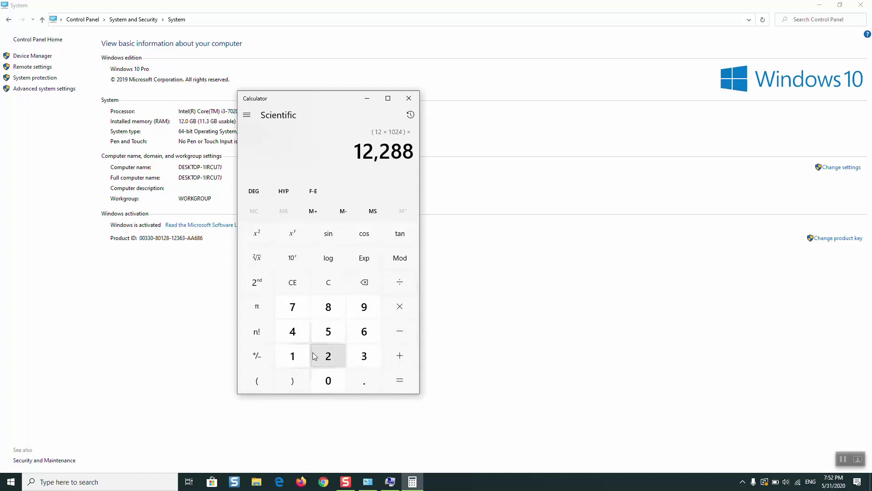
text(1.5)
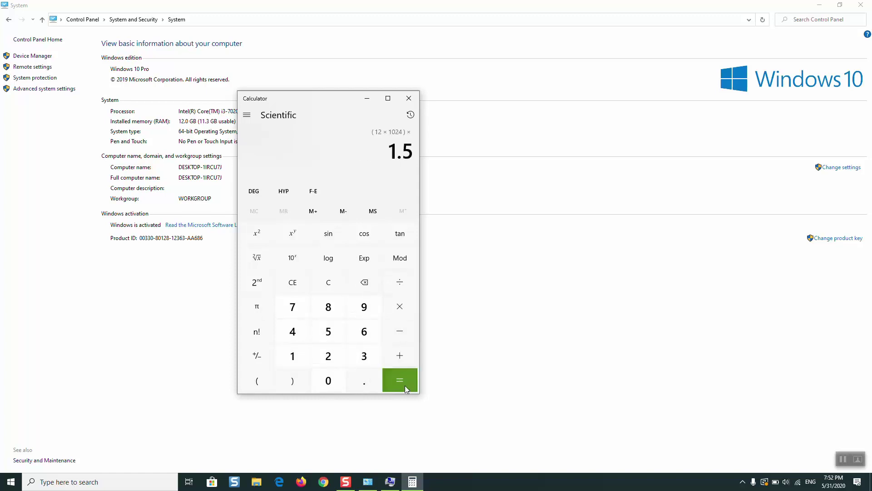
click(404, 380)
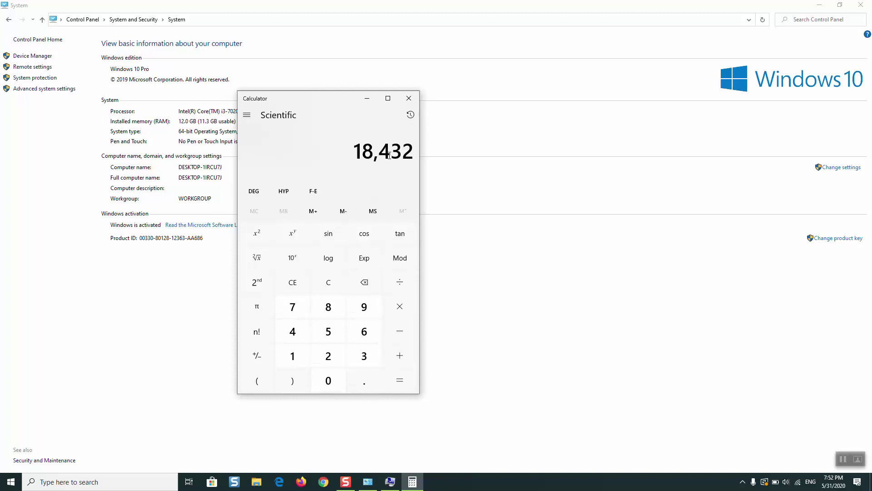
Step: Enter 2338 MB as the initial paging file size for C:
click(390, 482)
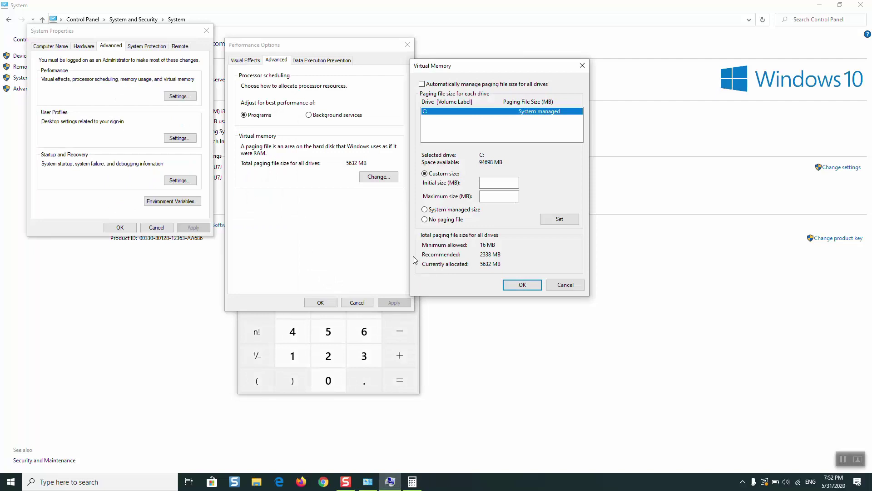
click(843, 460)
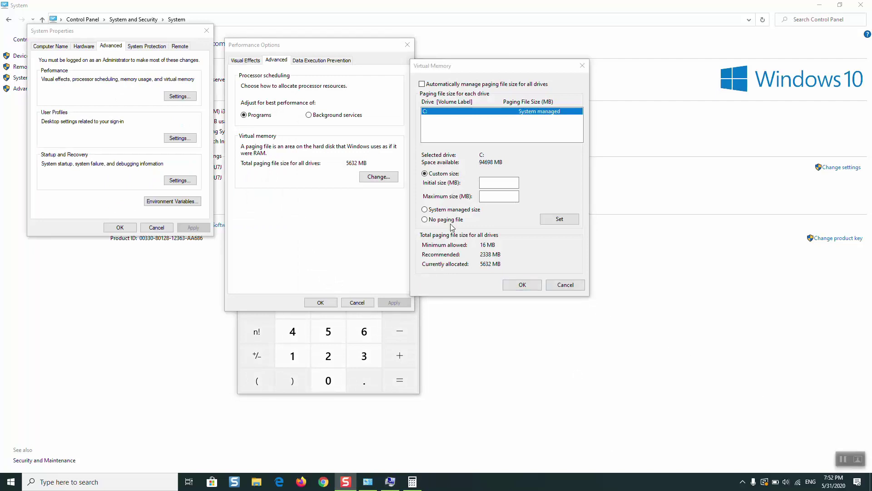
click(483, 184)
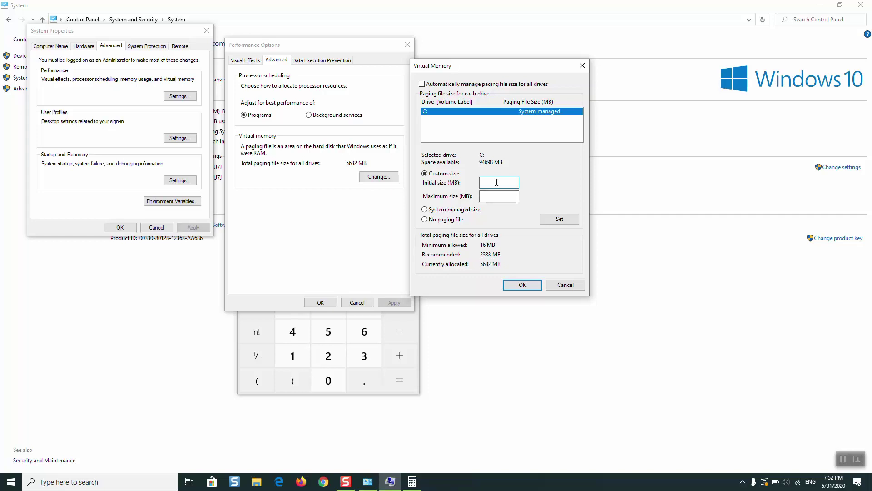
text(2338)
click(493, 200)
Step: Check Calculator's 18,432 result, close Calculator, and set the 2338–18432 MB custom size on C:
click(413, 482)
drag(359, 99, 748, 78)
click(528, 71)
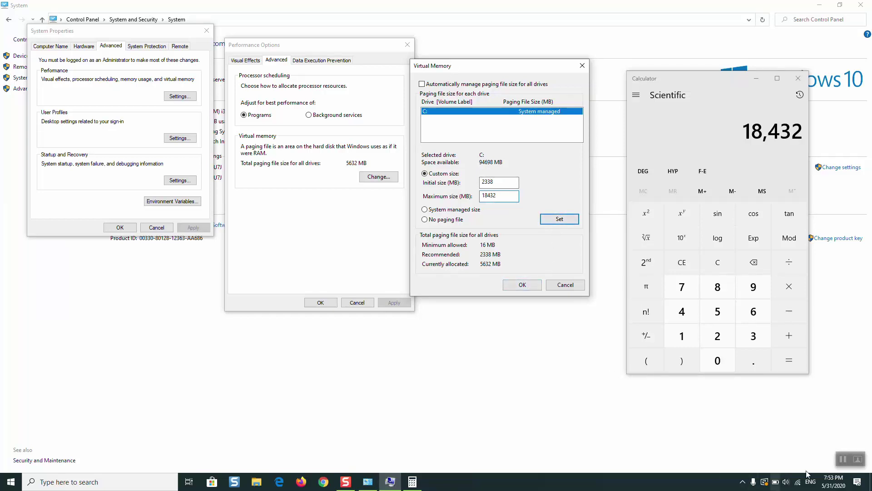
key(alt+F4)
click(559, 219)
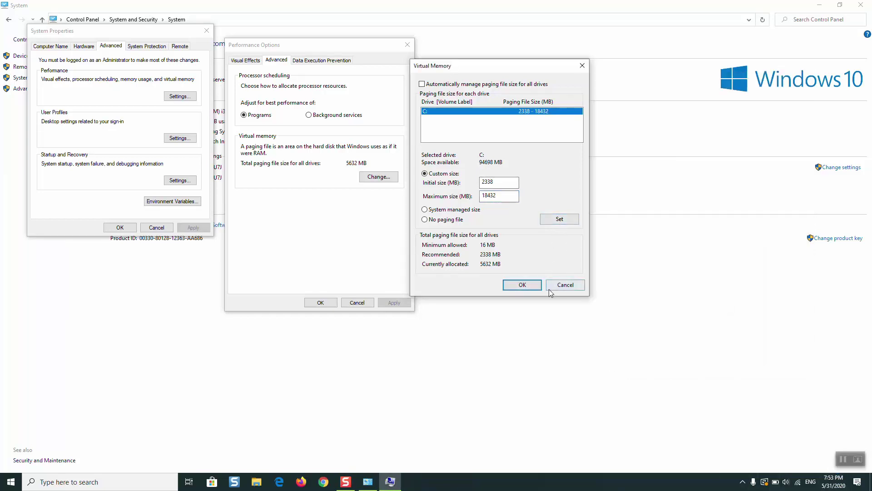
click(533, 285)
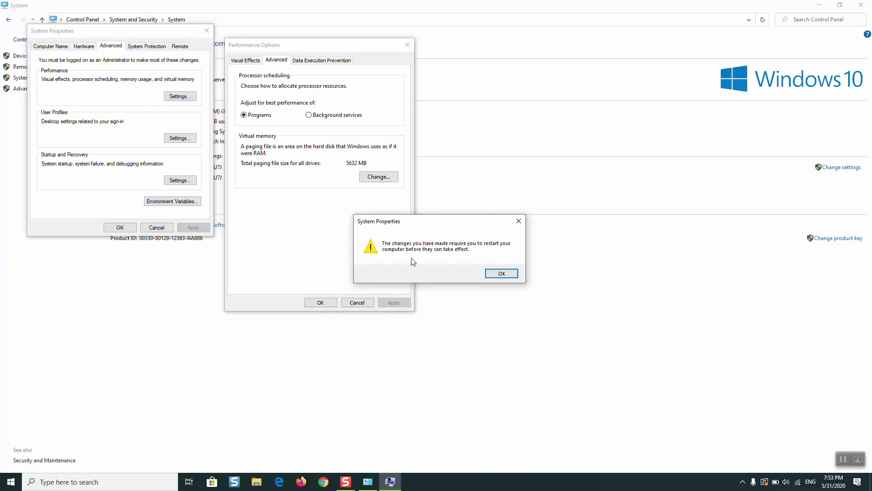
Step: Acknowledge the restart notice, then apply and confirm Performance Options and System Properties
click(502, 273)
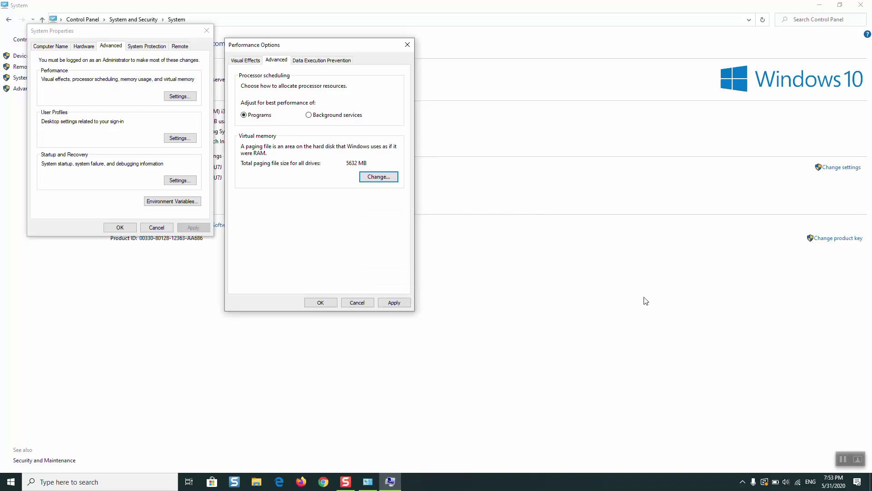
click(819, 5)
click(393, 303)
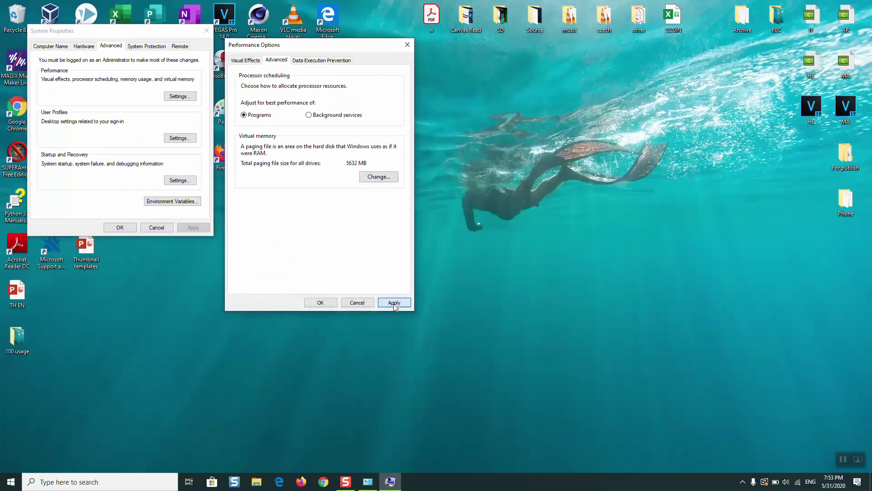
click(325, 304)
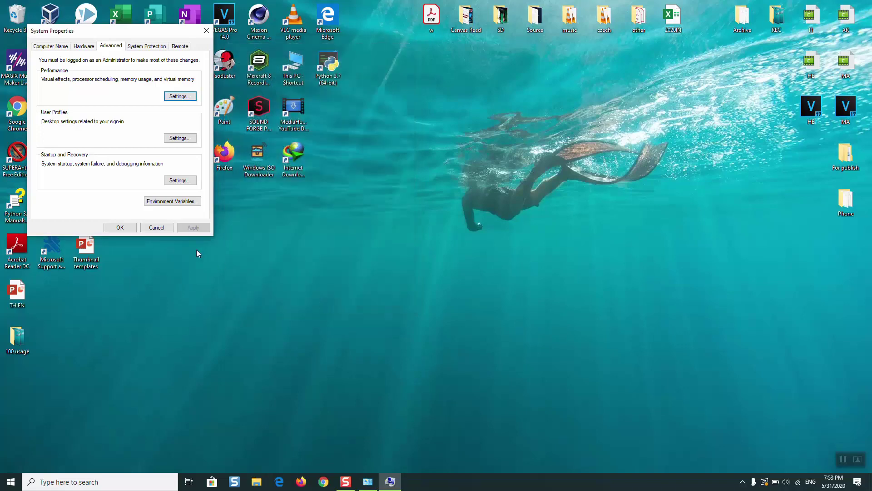
click(120, 227)
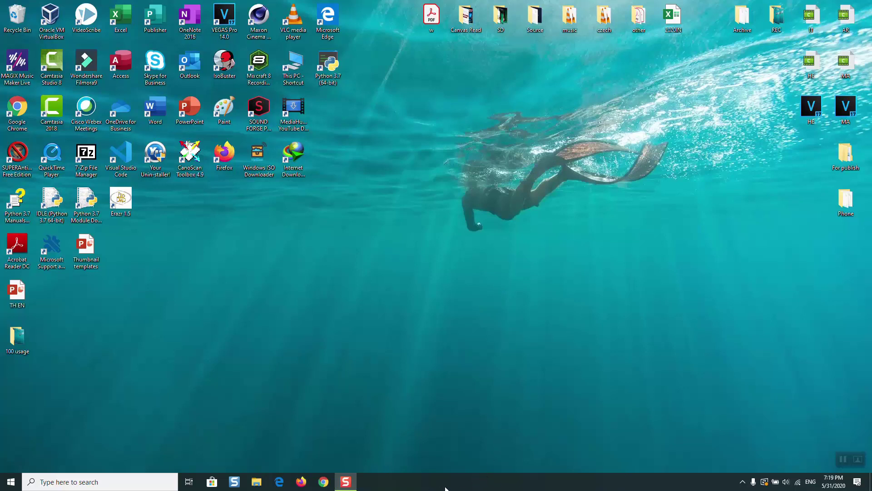
Step: Open Task Manager in full details view and select Apple Push on the Startup tab
right_click(479, 487)
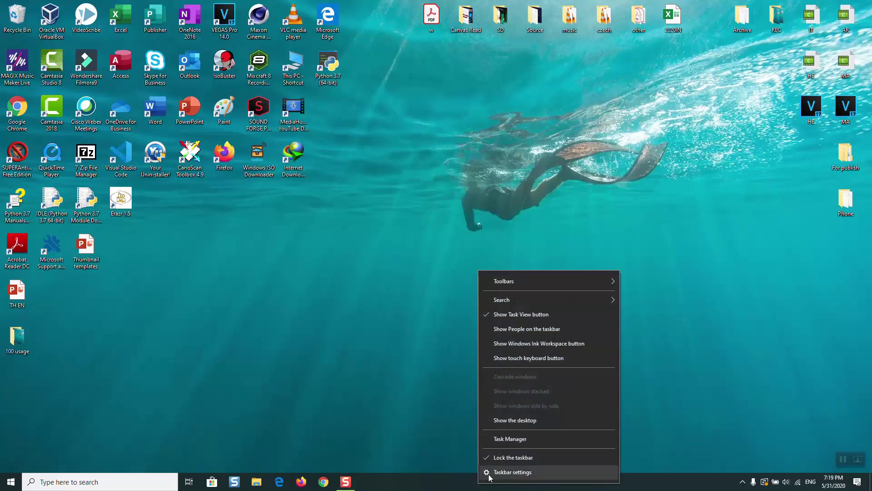
click(518, 438)
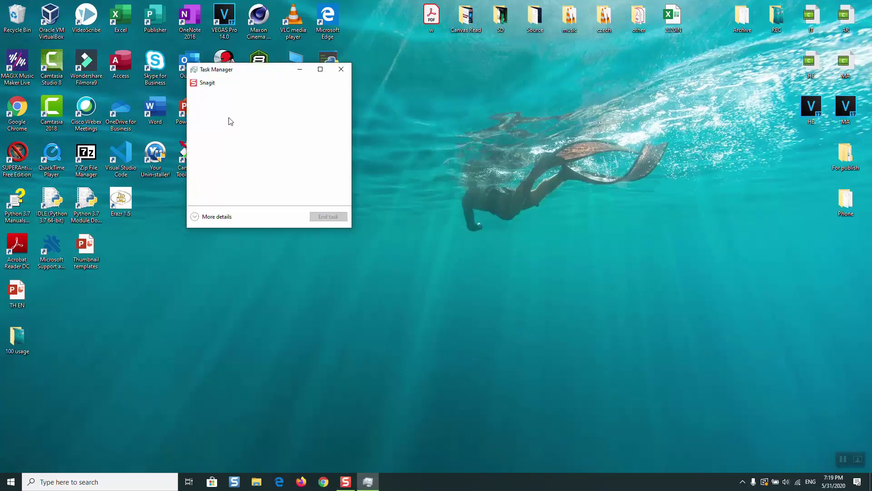
click(217, 217)
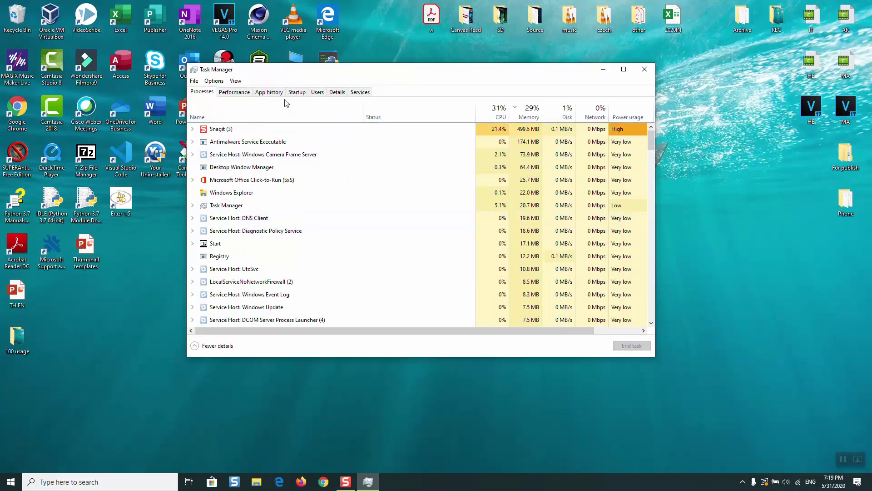
click(298, 93)
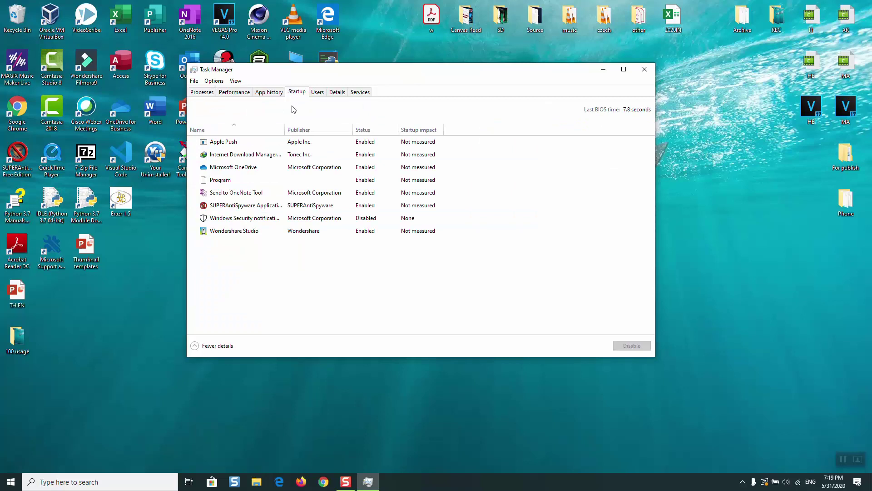
click(242, 145)
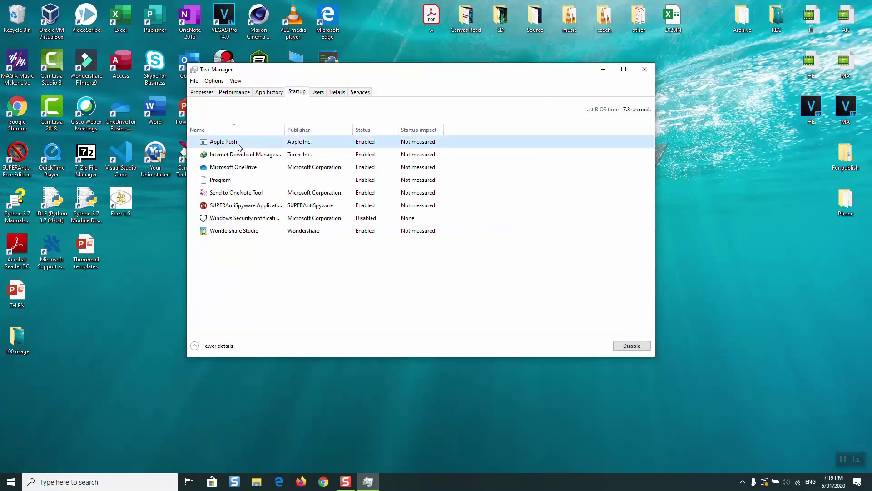
Step: Disable Apple Push, Internet Download Manager, Microsoft OneDrive and Send to OneNote Tool at startup
click(640, 347)
click(267, 154)
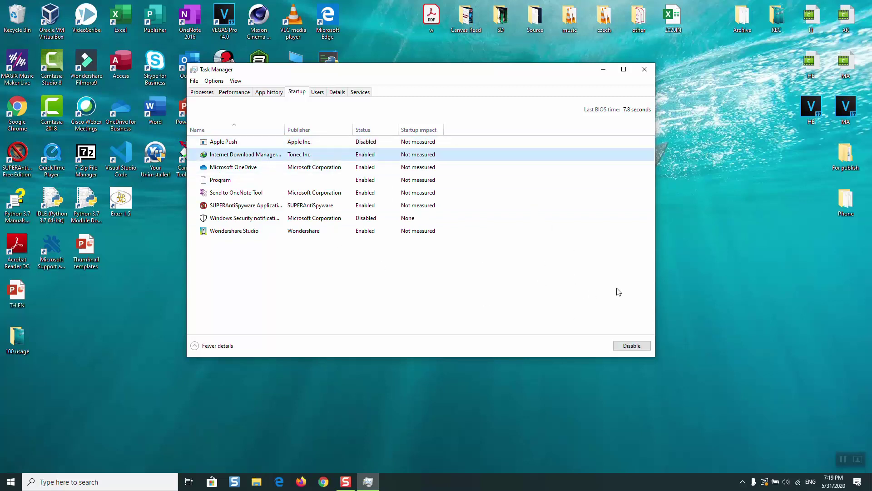
click(633, 346)
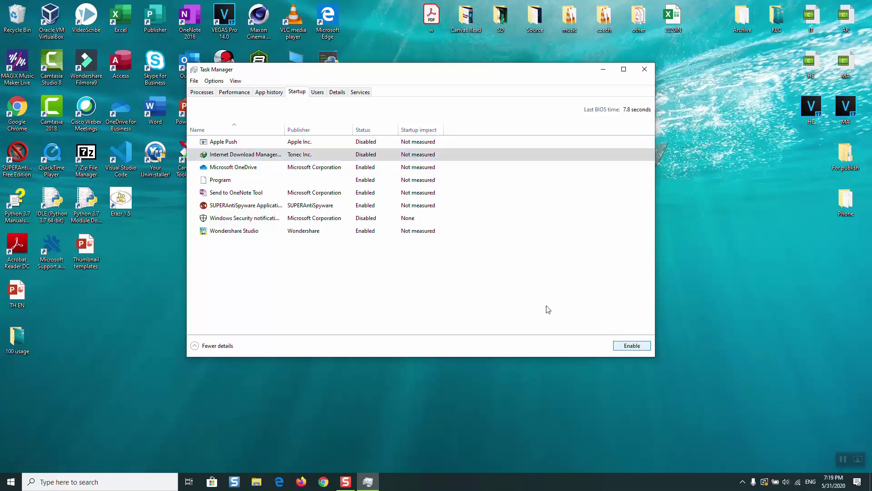
click(359, 173)
click(641, 345)
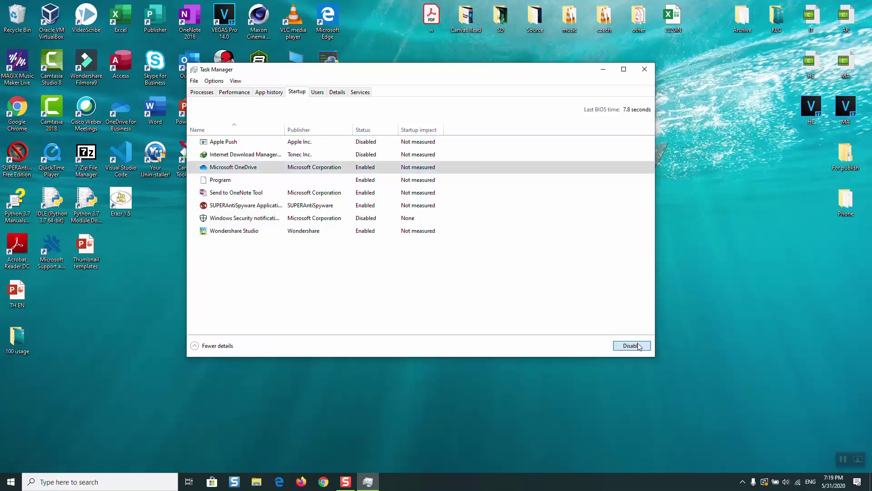
click(354, 195)
click(633, 346)
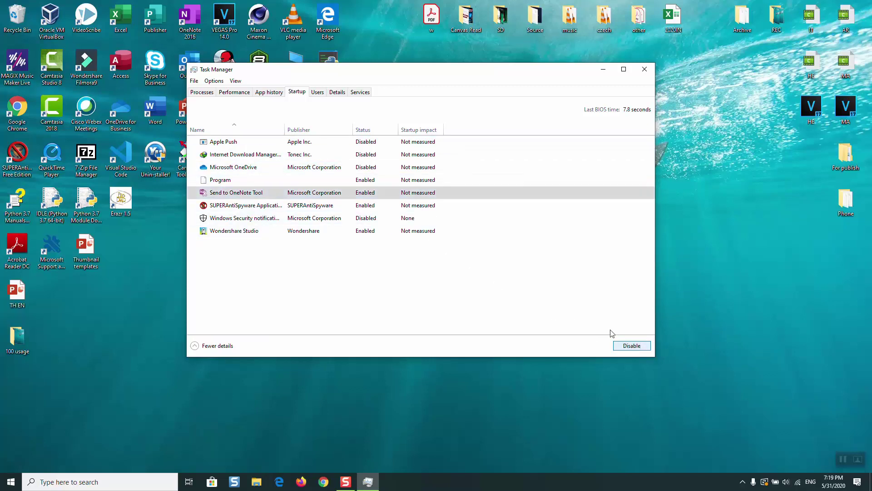
Step: Disable SUPERAntiSpyware and Wondershare Studio at startup, then close Task Manager
click(371, 209)
click(629, 346)
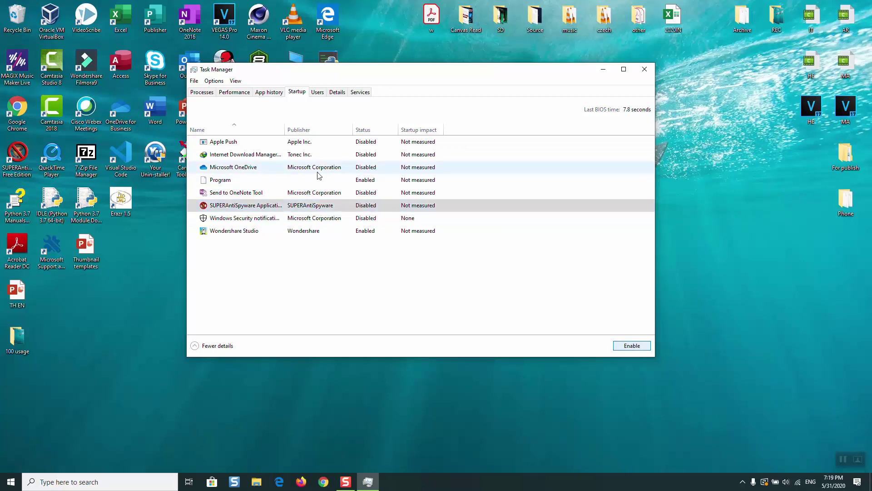
click(343, 233)
click(632, 346)
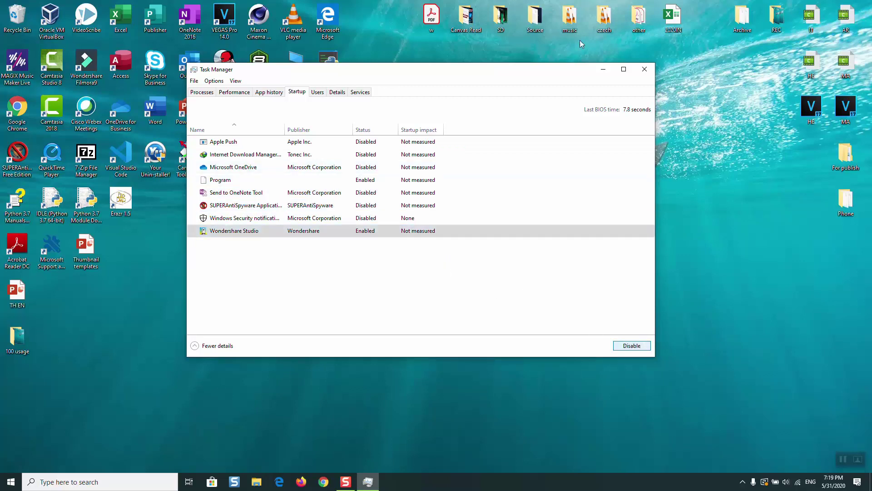
click(645, 69)
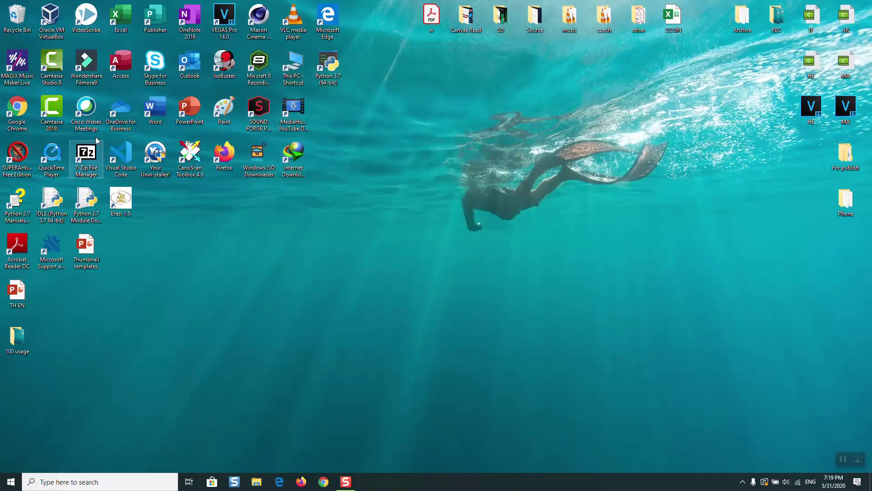